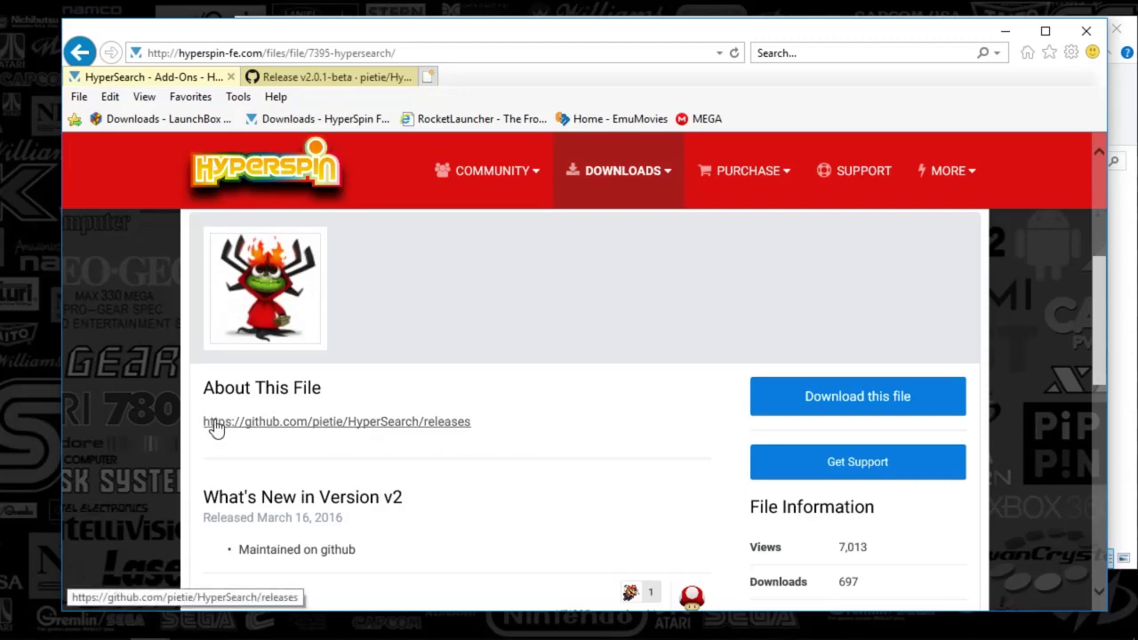
Go to the HyperSearch GitHub releases page and scroll to the v2.0.1-beta asset HyperSearch.v2.Beta.02.7z
{"action": "left_click", "coordinate": [362, 424]}
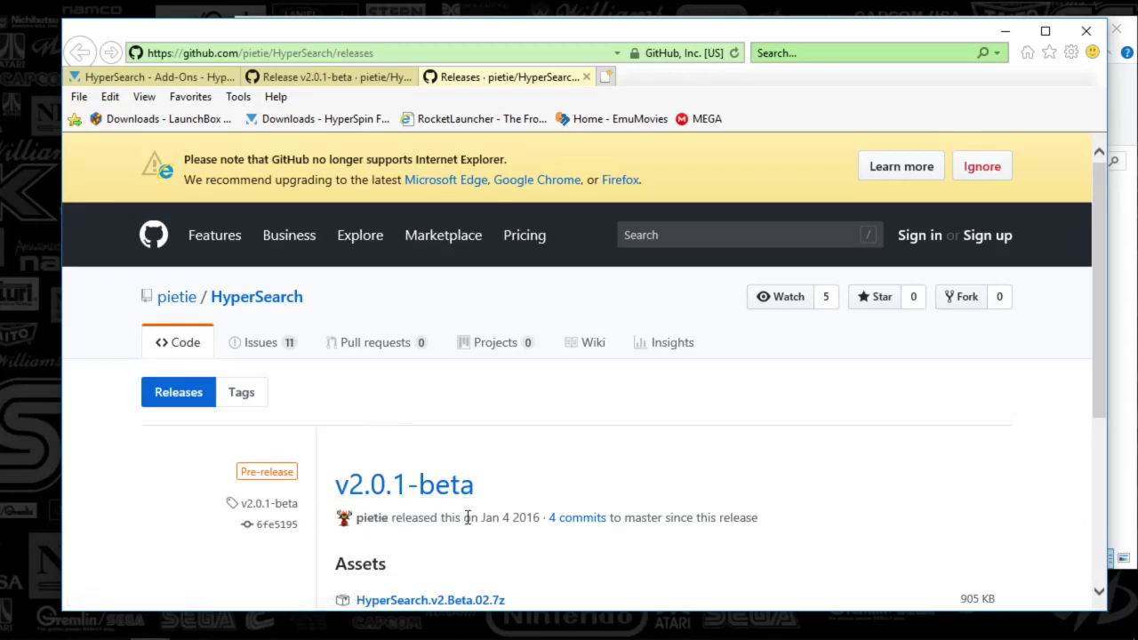
{"action": "mouse_move", "coordinate": [508, 519]}
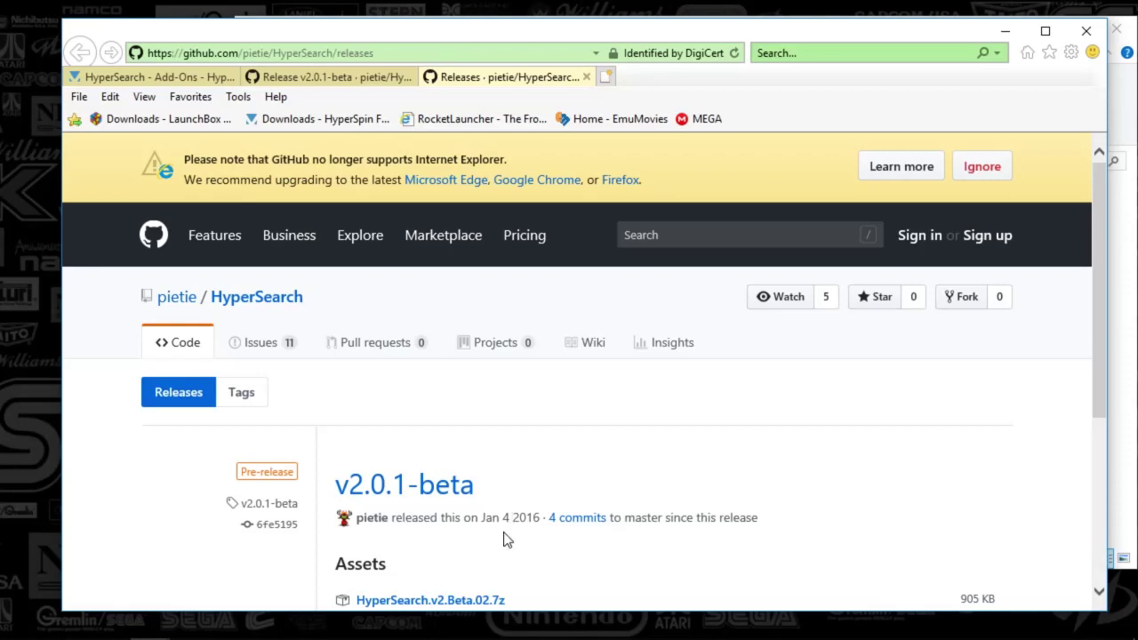
{"action": "scroll", "coordinate": [505, 538], "scroll_direction": "down", "scroll_amount": 5}
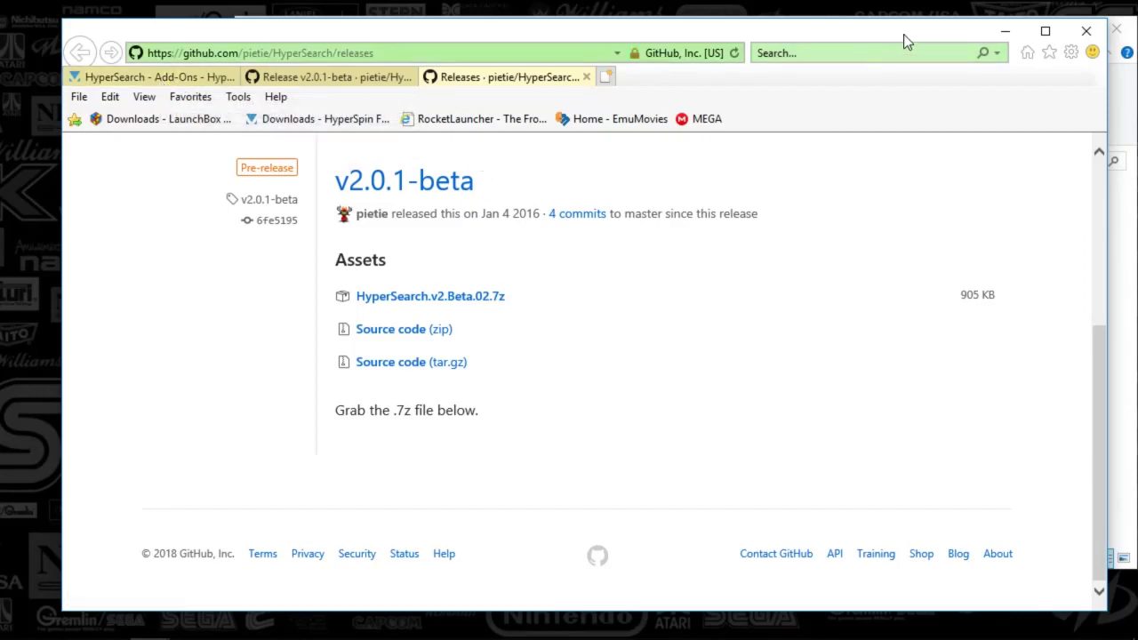
Minimize the browser and centre the File Explorer window showing the Hypersearch tools folder
{"action": "left_click", "coordinate": [1005, 33]}
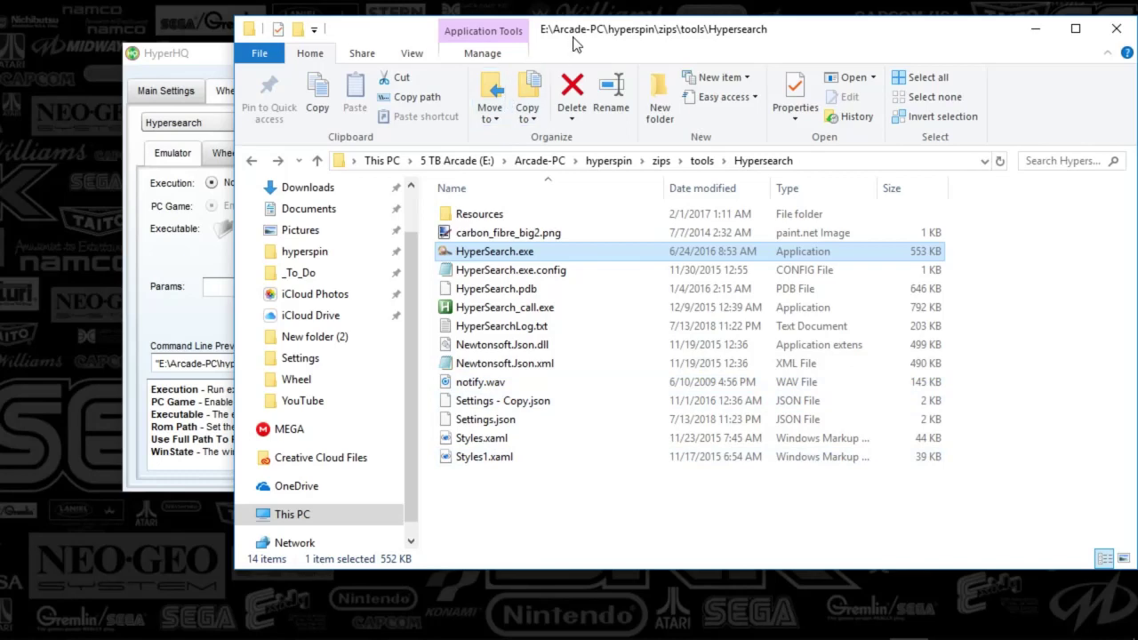
{"action": "left_click_drag", "start_coordinate": [574, 45], "coordinate": [496, 64]}
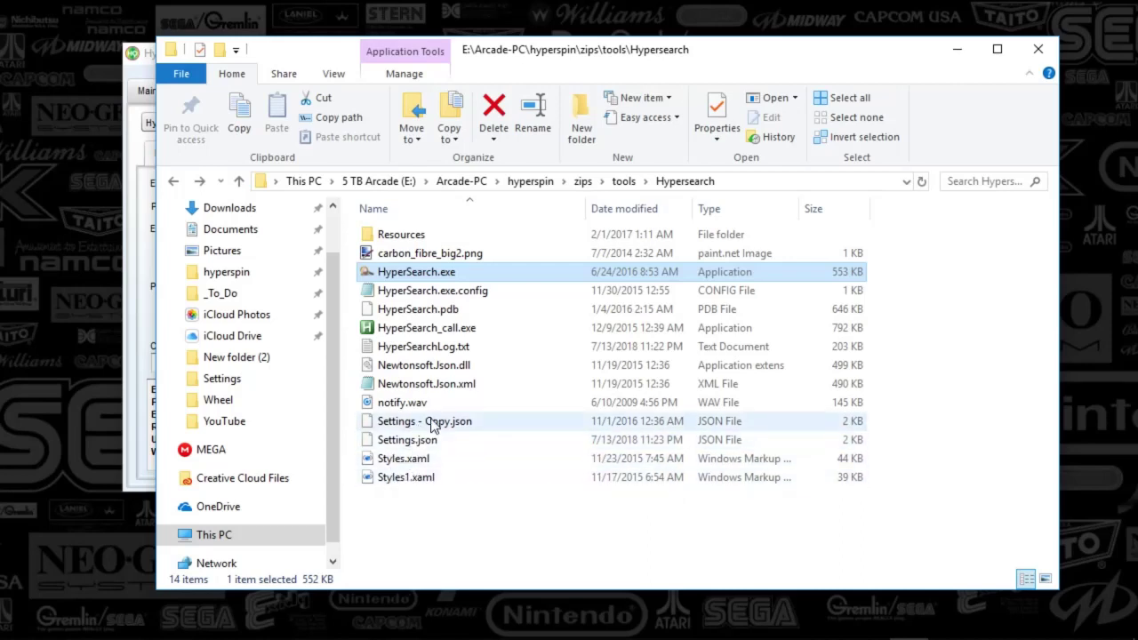
{"action": "left_click", "coordinate": [392, 445]}
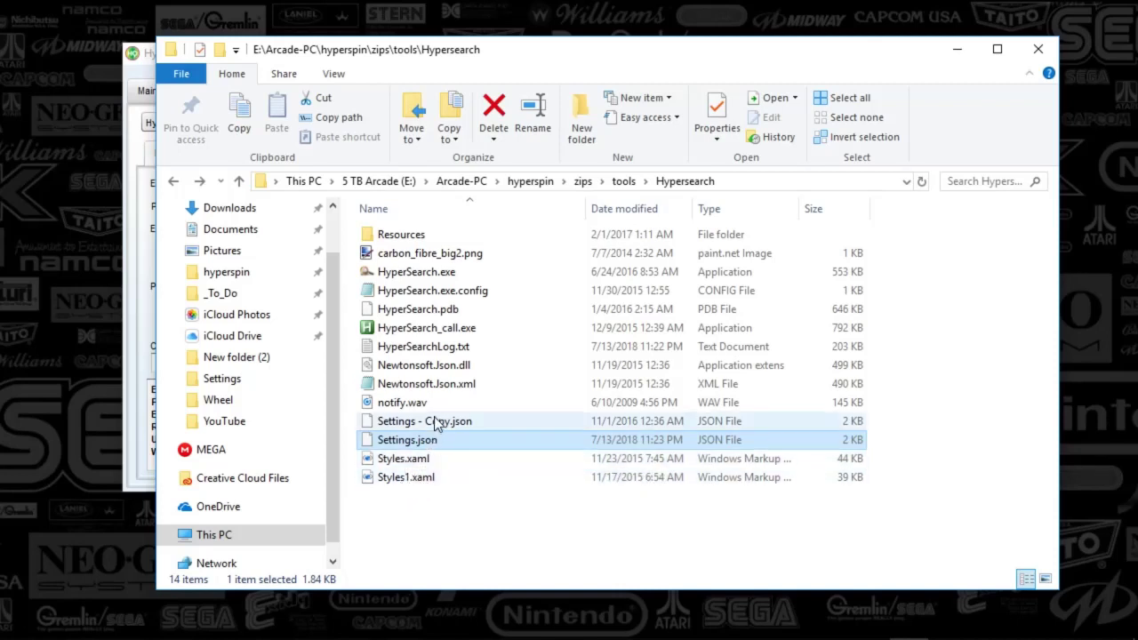
{"action": "left_click", "coordinate": [410, 479]}
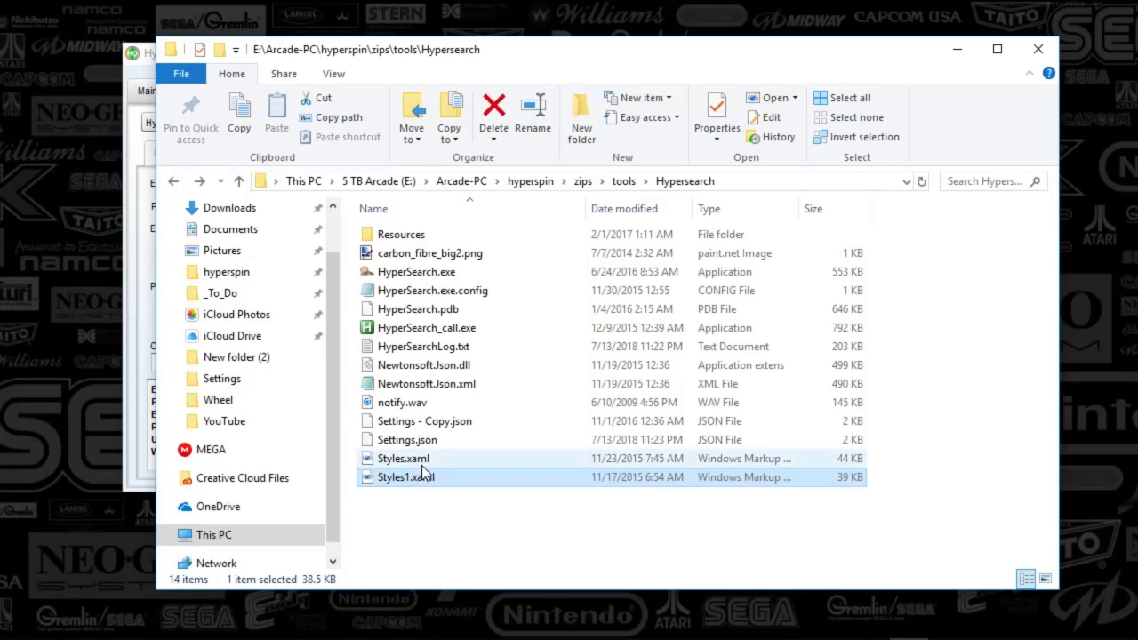
{"action": "left_click", "coordinate": [388, 442]}
{"action": "left_click", "coordinate": [388, 457]}
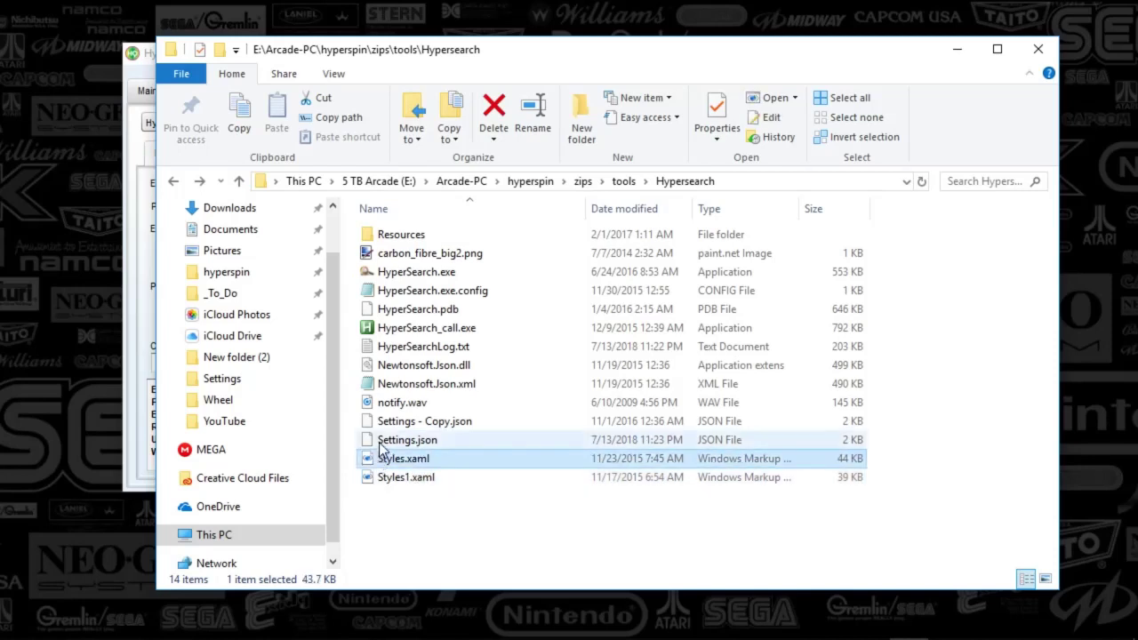
{"action": "left_click", "coordinate": [388, 442]}
{"action": "left_click", "coordinate": [389, 460]}
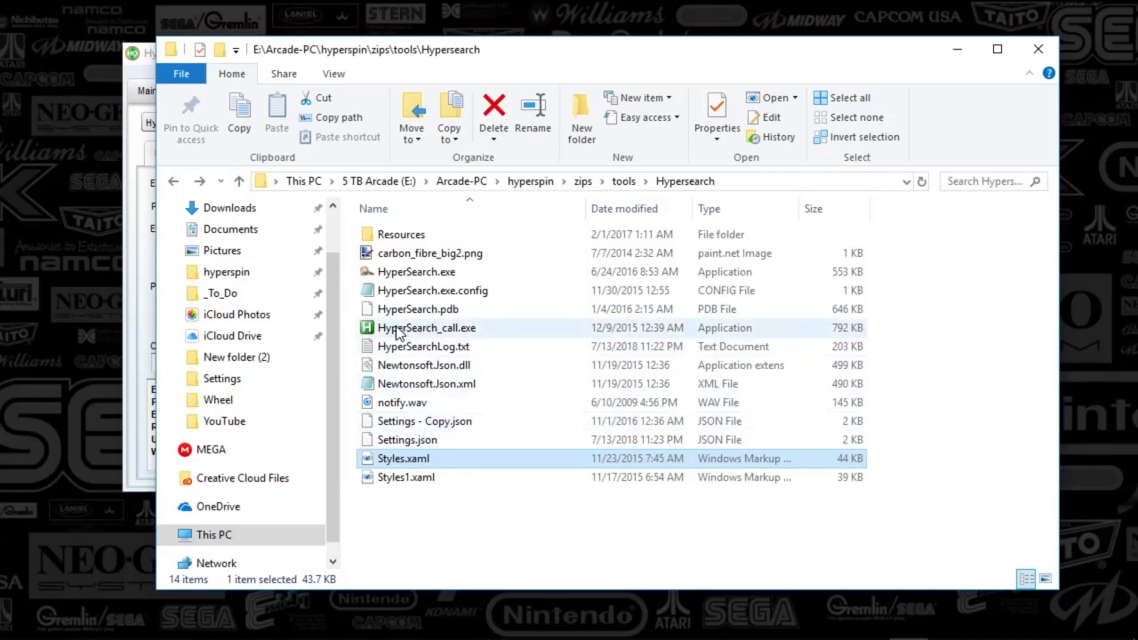
{"action": "left_click", "coordinate": [427, 331]}
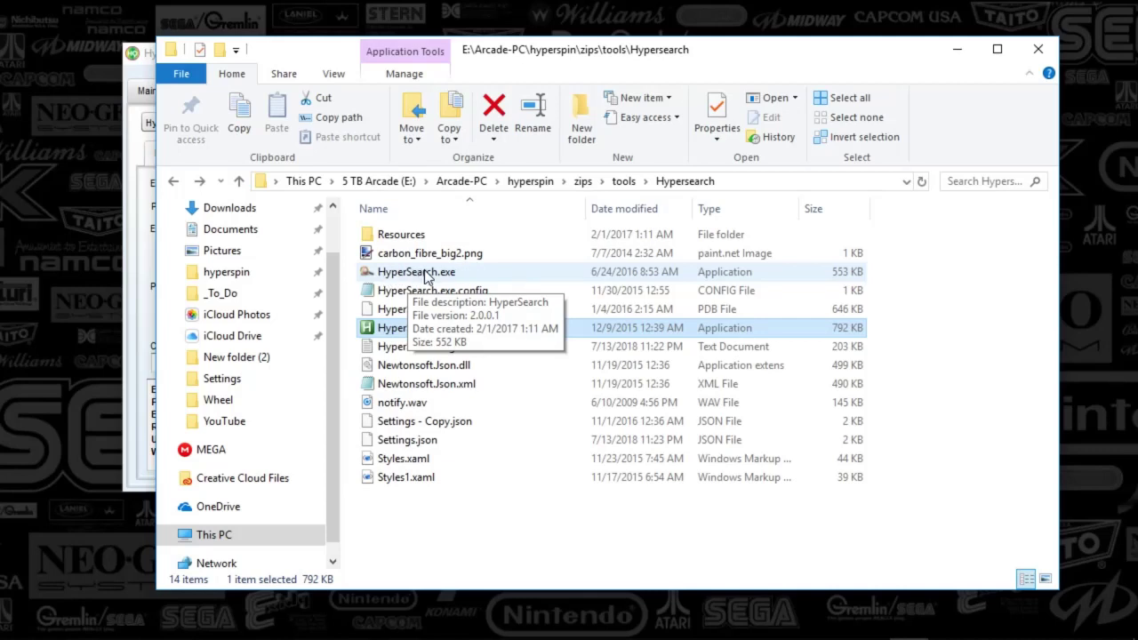
Run HyperSearch.exe and bring up its log window from the tray icon
{"action": "left_click", "coordinate": [425, 279]}
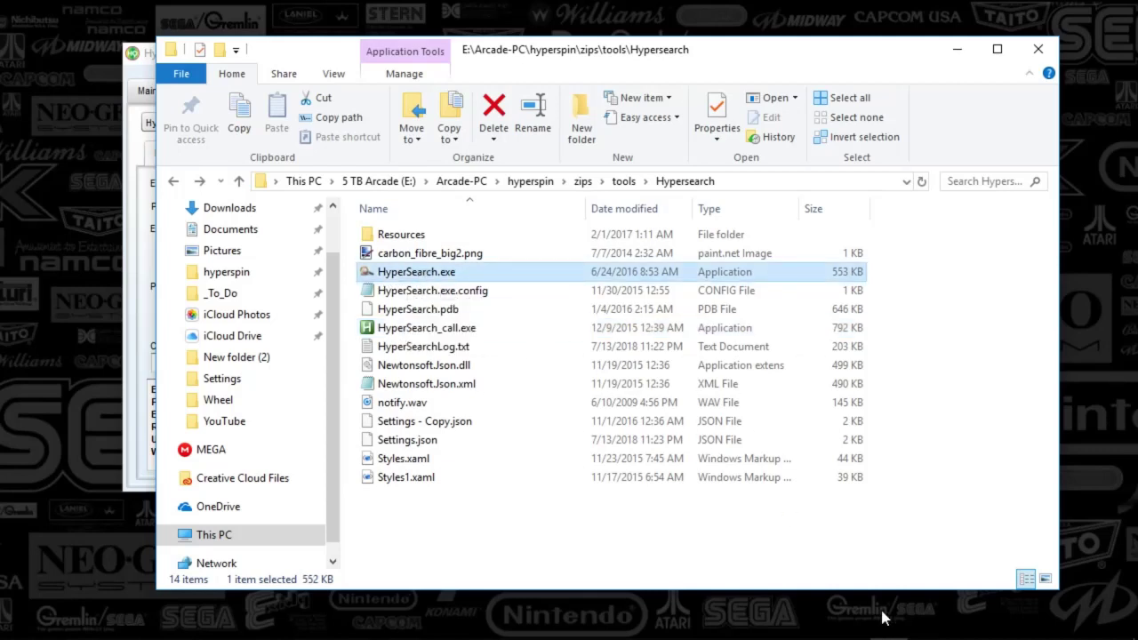
{"action": "mouse_move", "coordinate": [968, 635]}
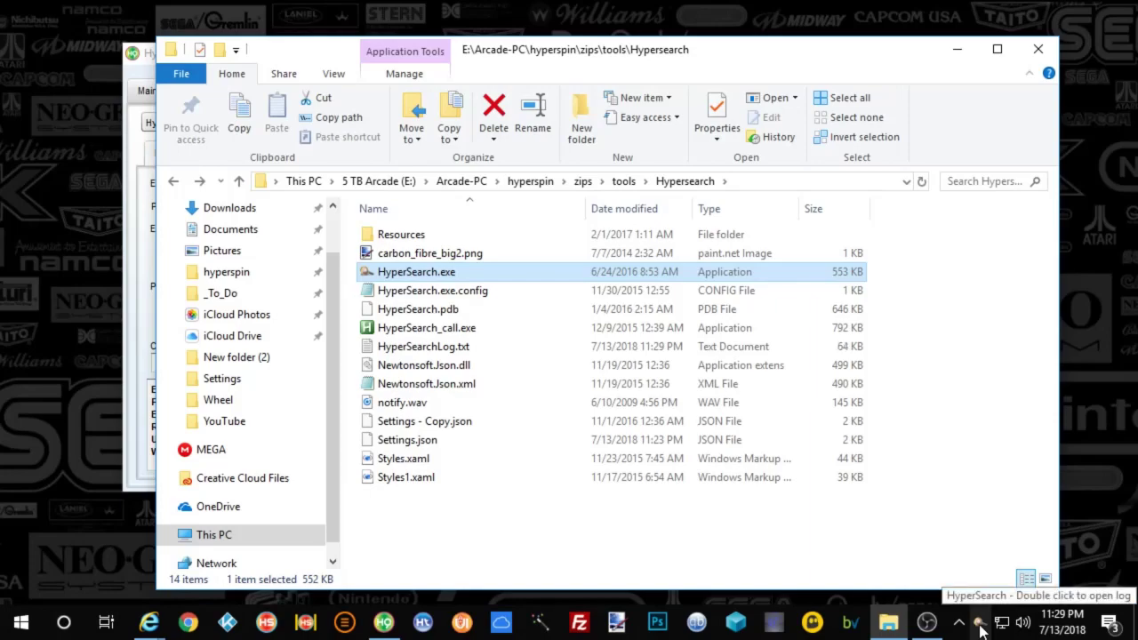
{"action": "double_click", "coordinate": [980, 630]}
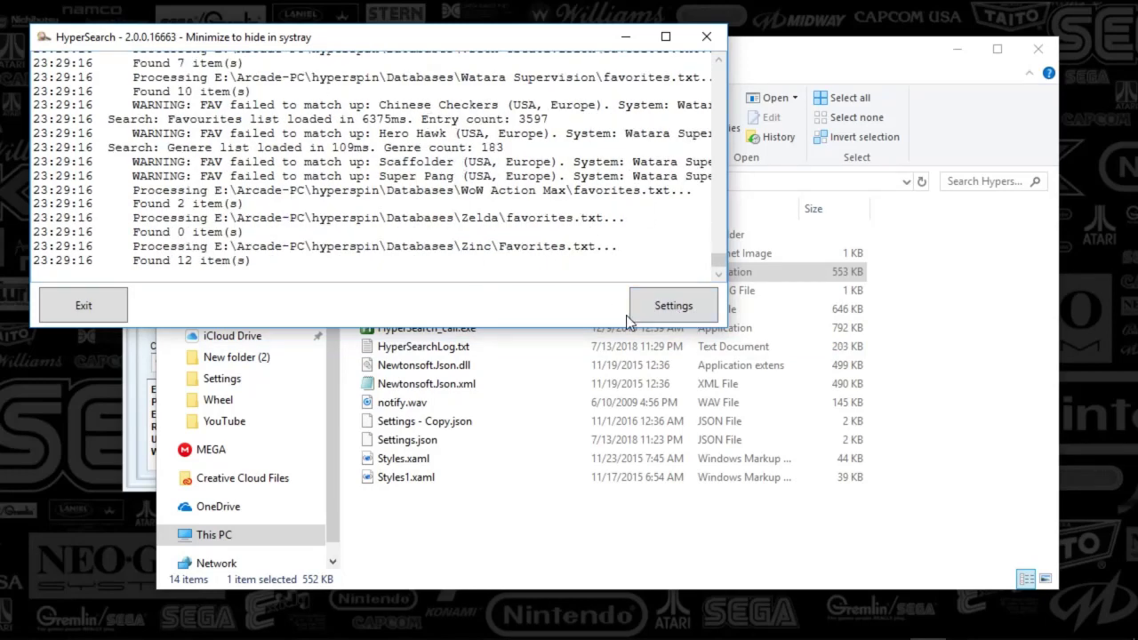
Open HyperSearch Settings and step through the General options from HyperSpin path to Verbose logging
{"action": "left_click", "coordinate": [663, 308]}
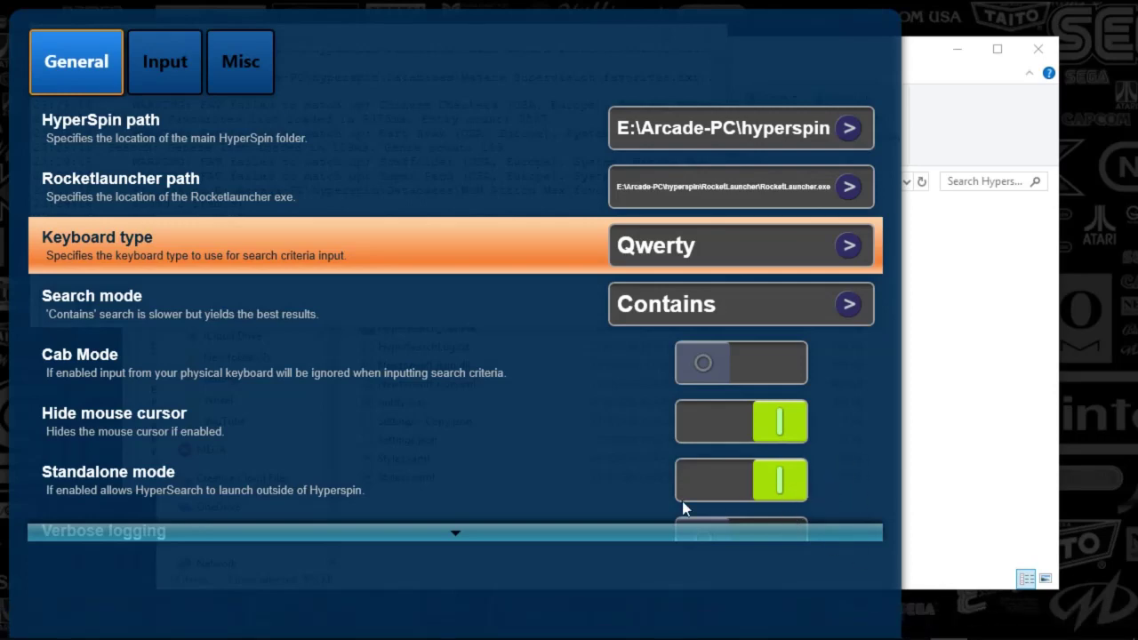
{"action": "key", "text": "Down"}
{"action": "key", "text": "Down"}
{"action": "key", "text": "Down"}
{"action": "key", "text": "Down"}
{"action": "key", "text": "Down"}
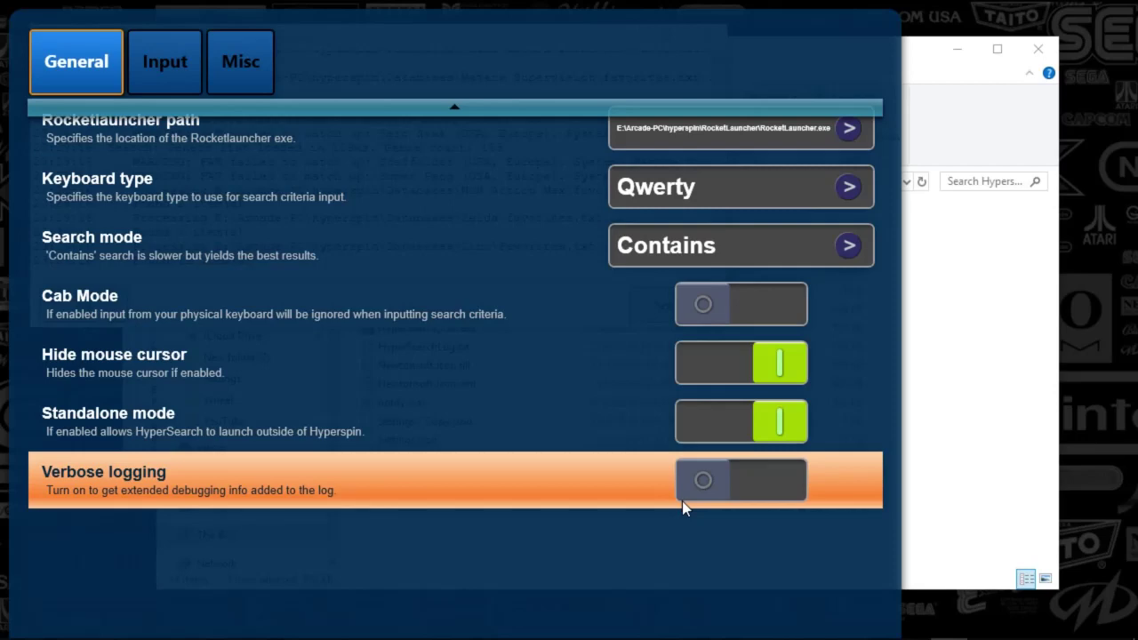
{"action": "key", "text": "Up"}
{"action": "key", "text": "Up"}
{"action": "key", "text": "Up"}
{"action": "key", "text": "Up"}
{"action": "key", "text": "Up"}
{"action": "key", "text": "Up"}
{"action": "key", "text": "Up"}
{"action": "key", "text": "Up"}
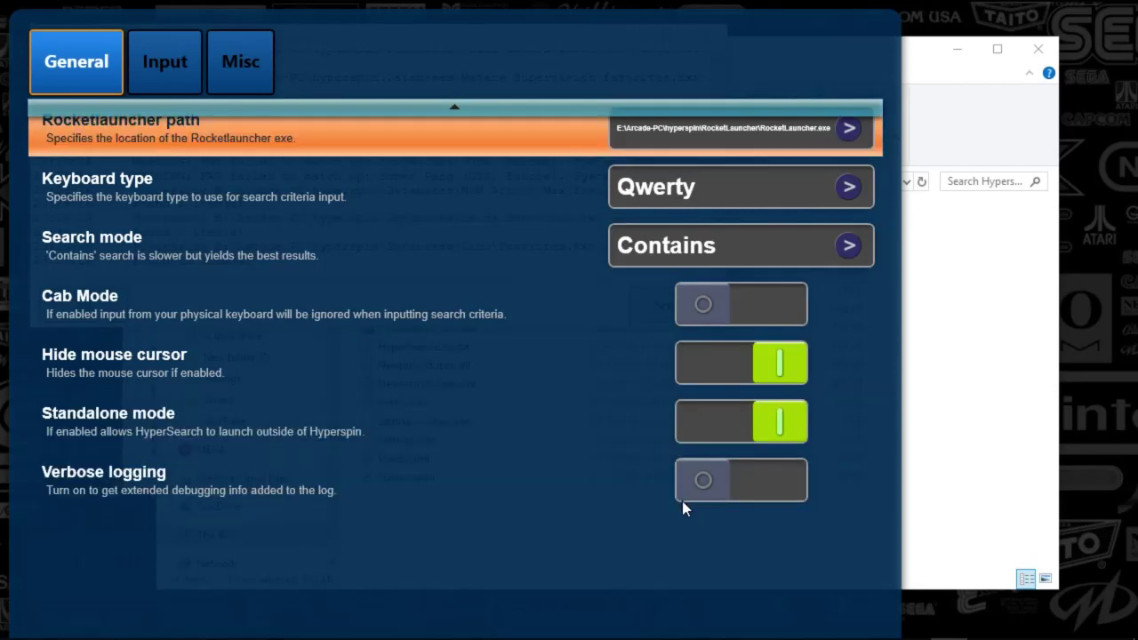
{"action": "key", "text": "Down"}
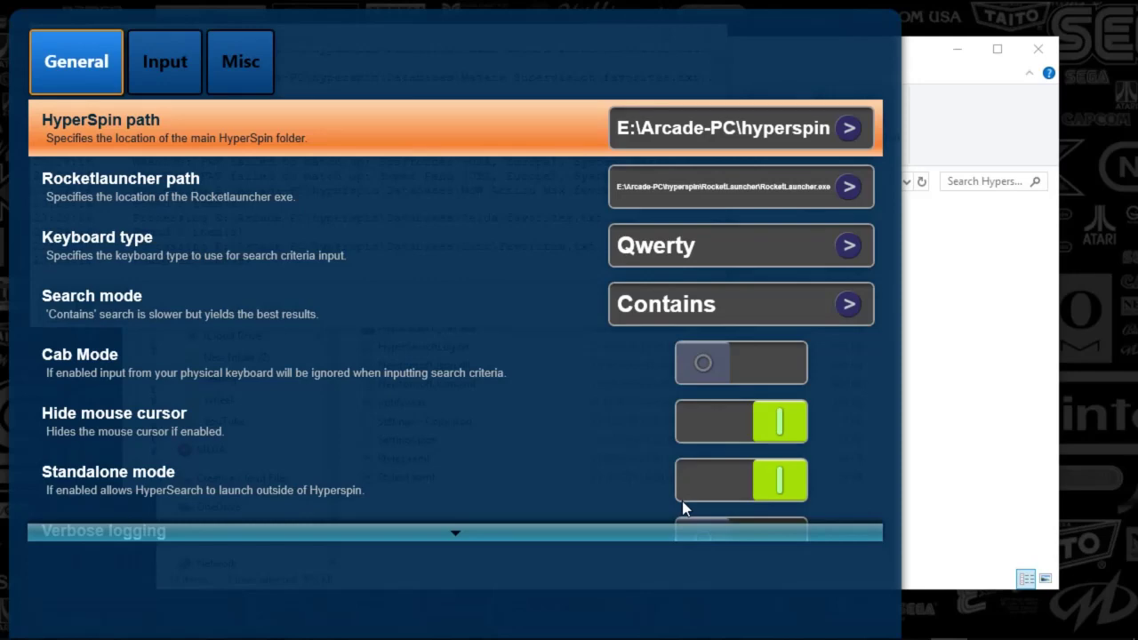
{"action": "key", "text": "Right"}
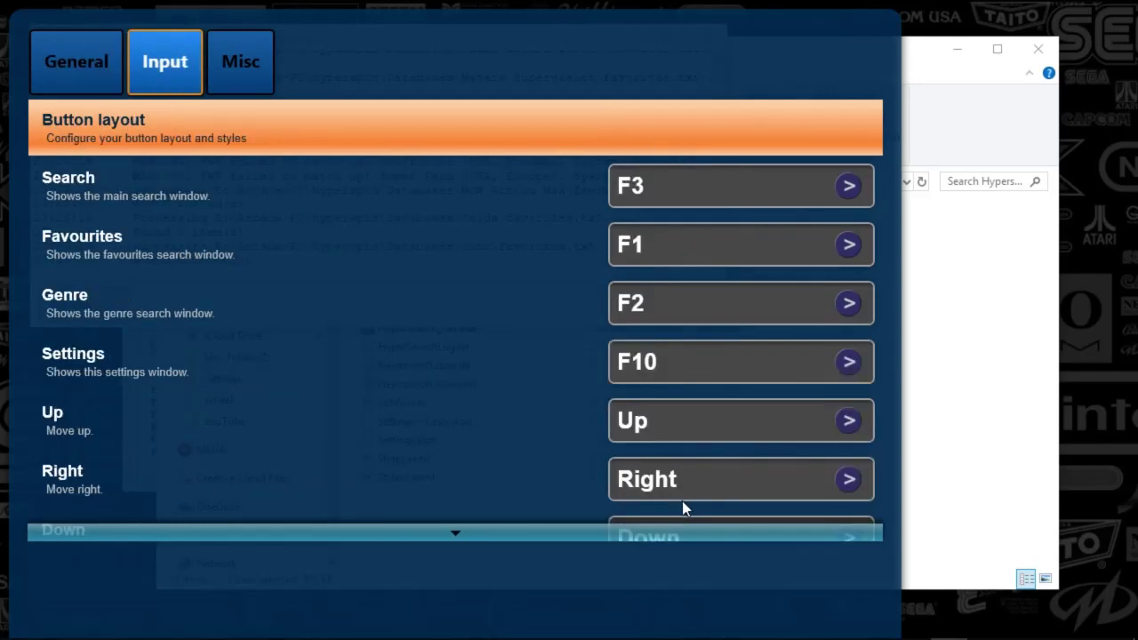
{"action": "key", "text": "Down"}
{"action": "key", "text": "Up"}
{"action": "key", "text": "Down"}
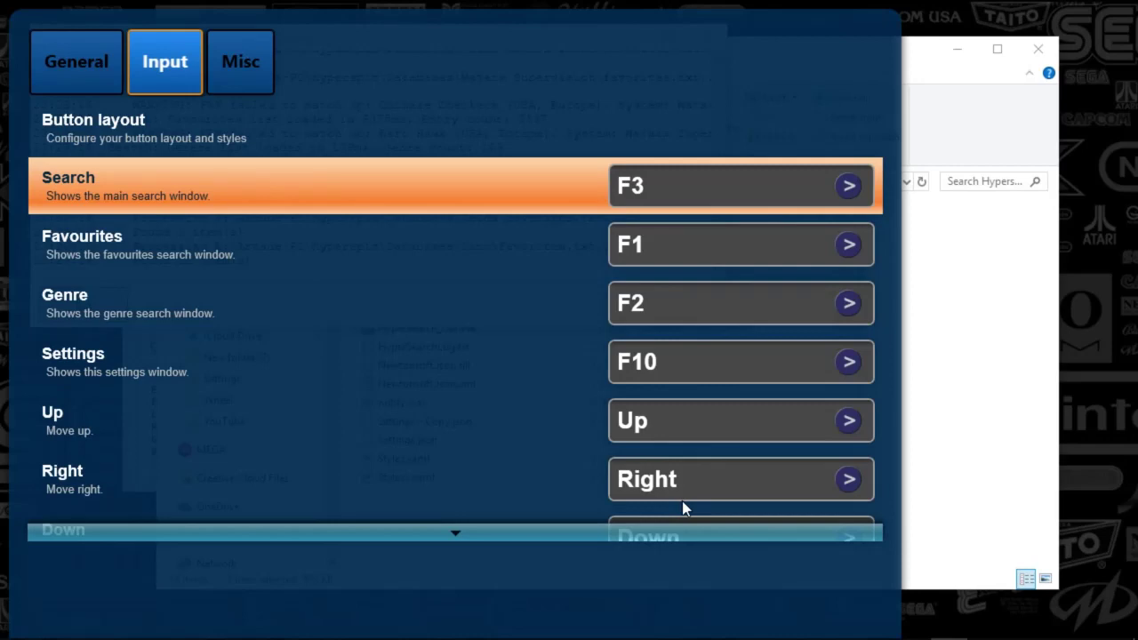
{"action": "key", "text": "Down"}
{"action": "key", "text": "Down"}
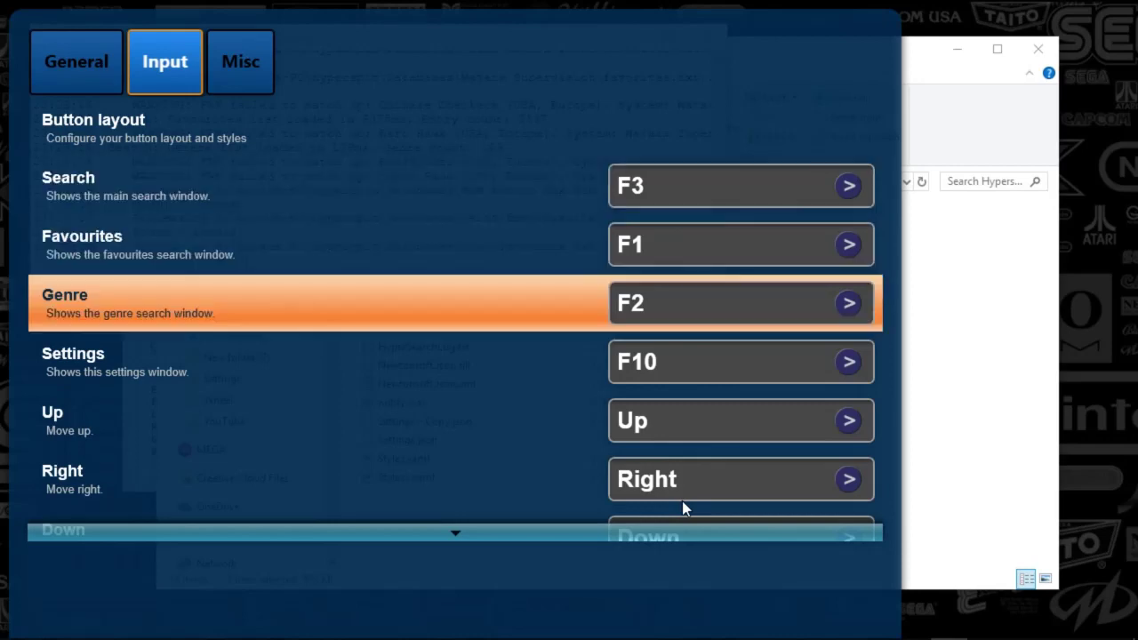
{"action": "key", "text": "Up"}
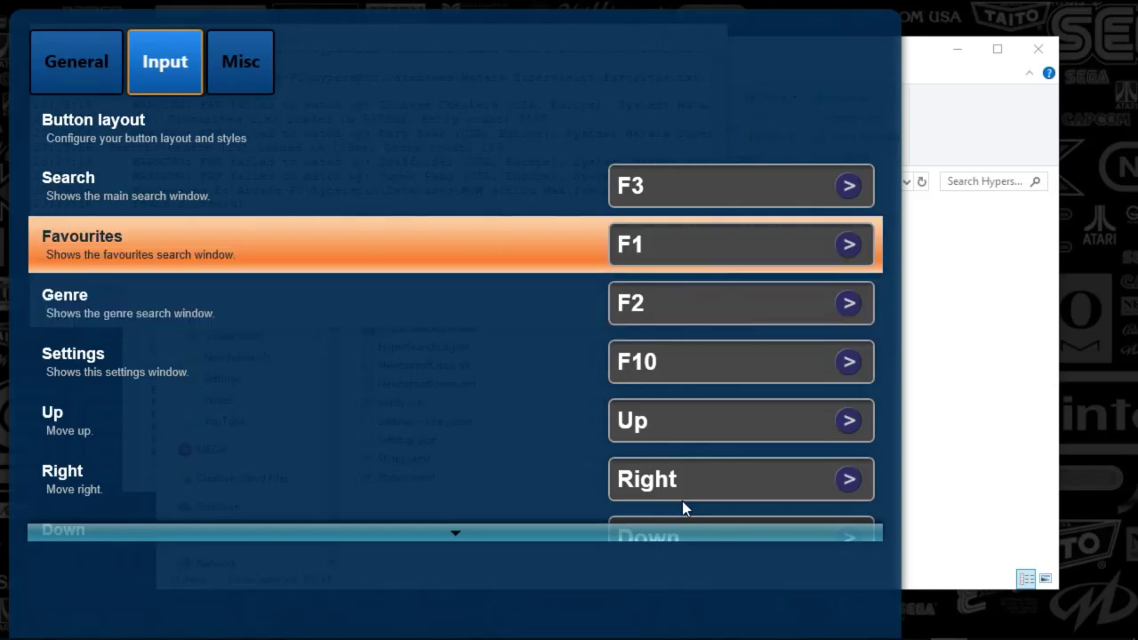
{"action": "key", "text": "Up"}
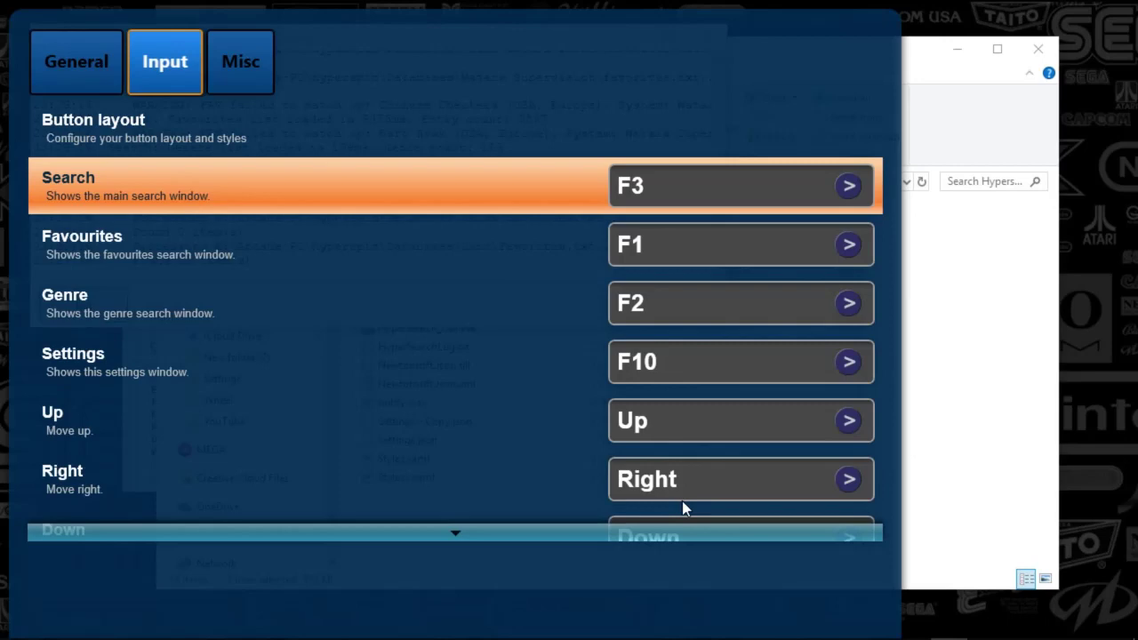
{"action": "key", "text": "Down"}
{"action": "key", "text": "Up"}
{"action": "key", "text": "Down"}
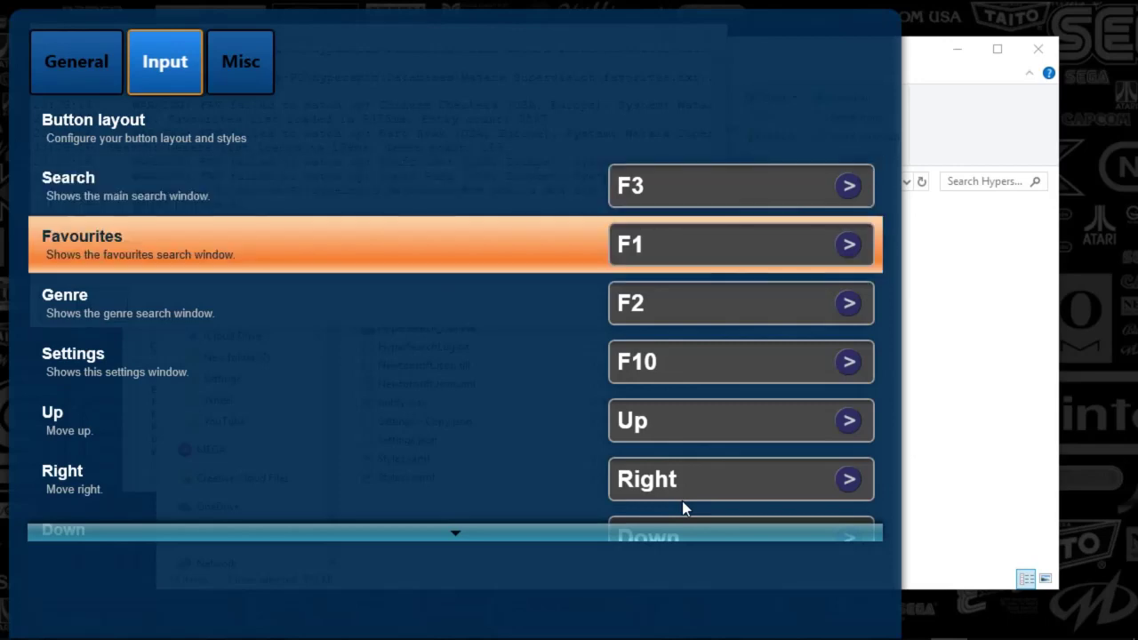
{"action": "key", "text": "Down"}
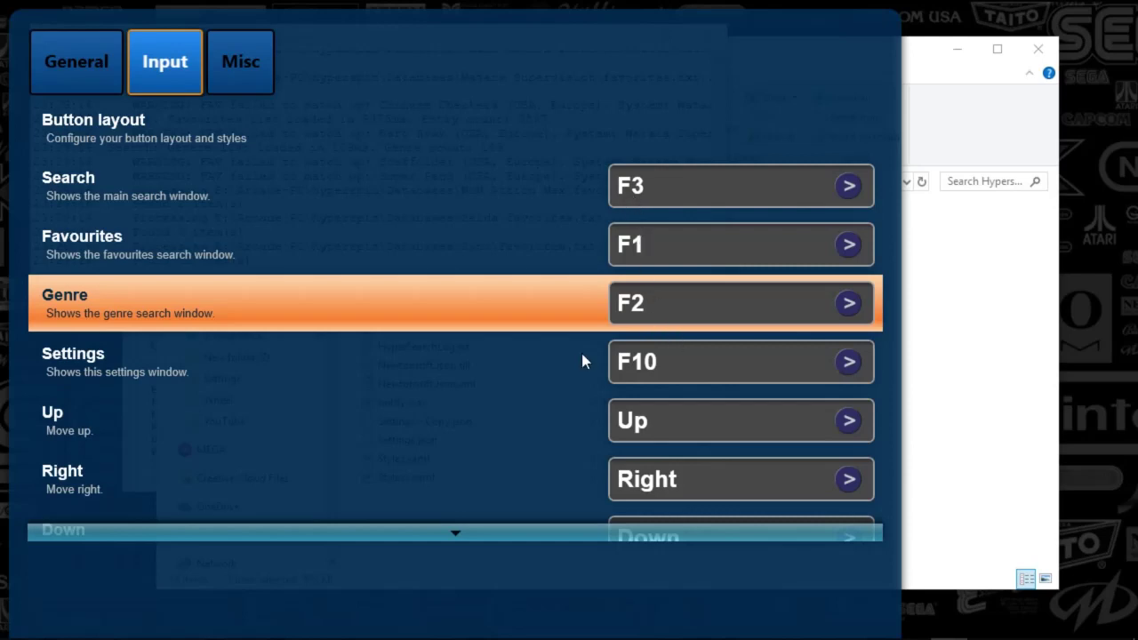
{"action": "left_click", "coordinate": [263, 371]}
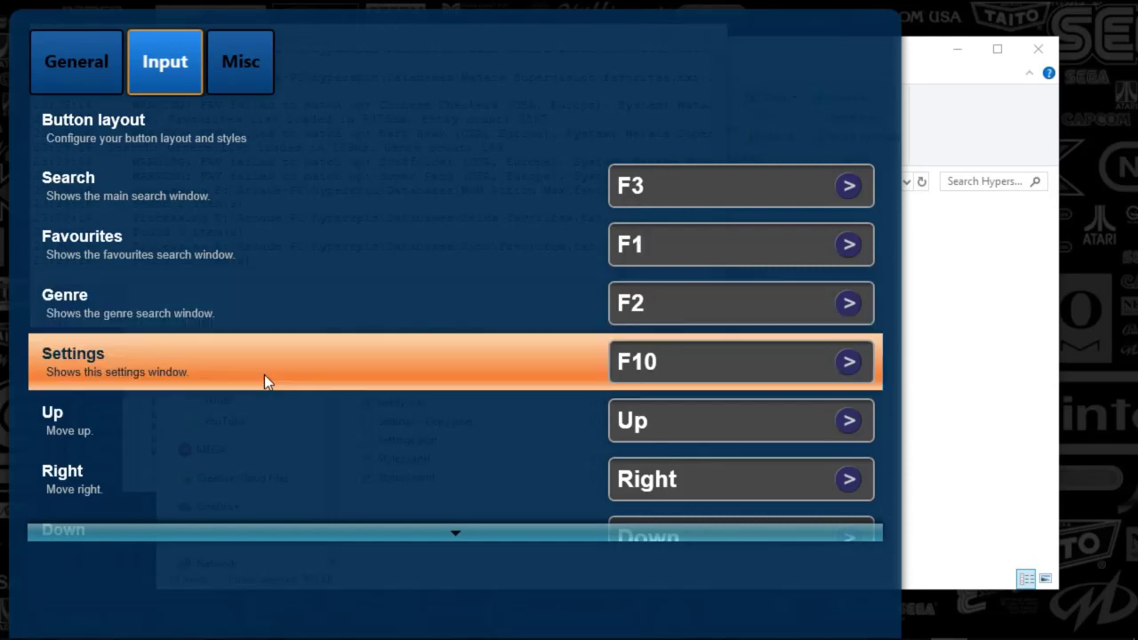
{"action": "key", "text": "Up"}
{"action": "key", "text": "Down"}
{"action": "key", "text": "Down"}
{"action": "key", "text": "Down"}
{"action": "key", "text": "Down"}
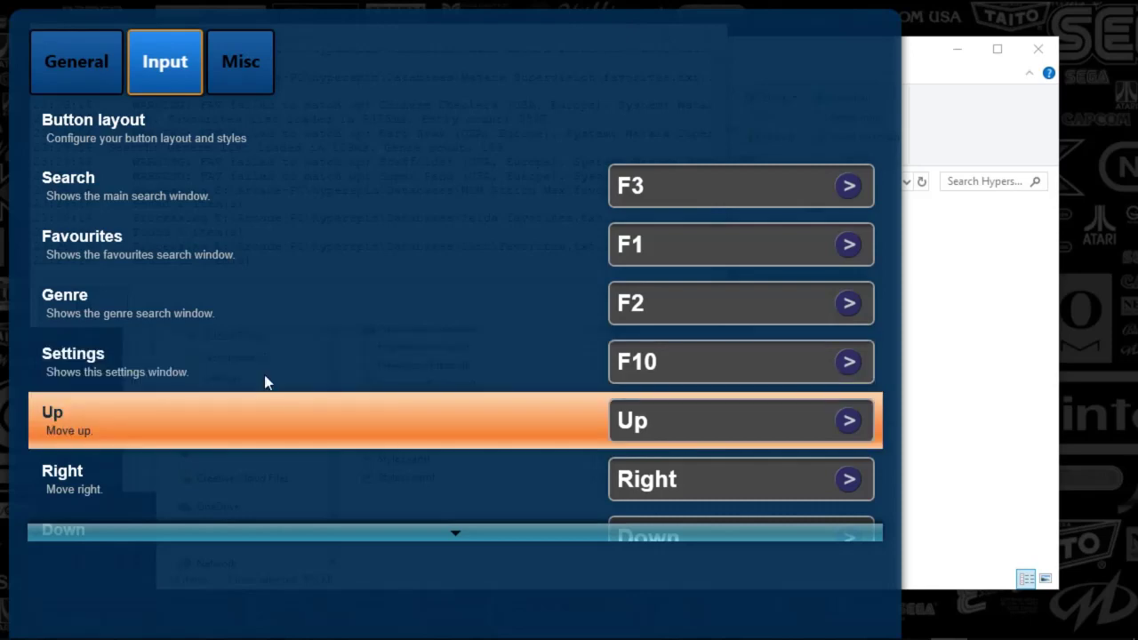
{"action": "key", "text": "Down"}
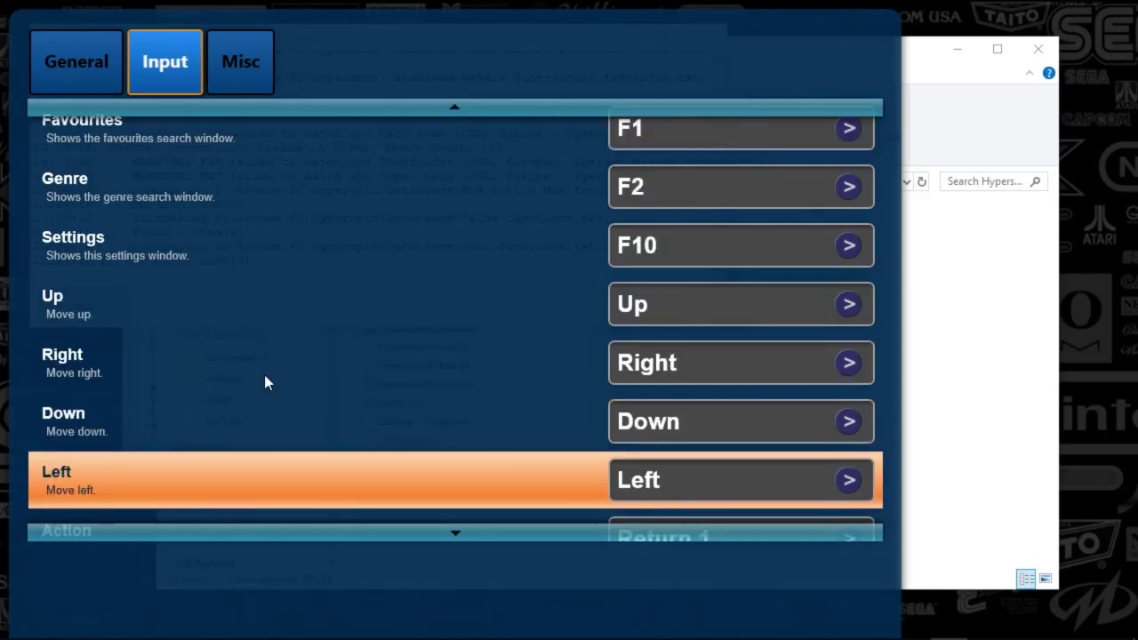
{"action": "key", "text": "Down"}
{"action": "key", "text": "Down"}
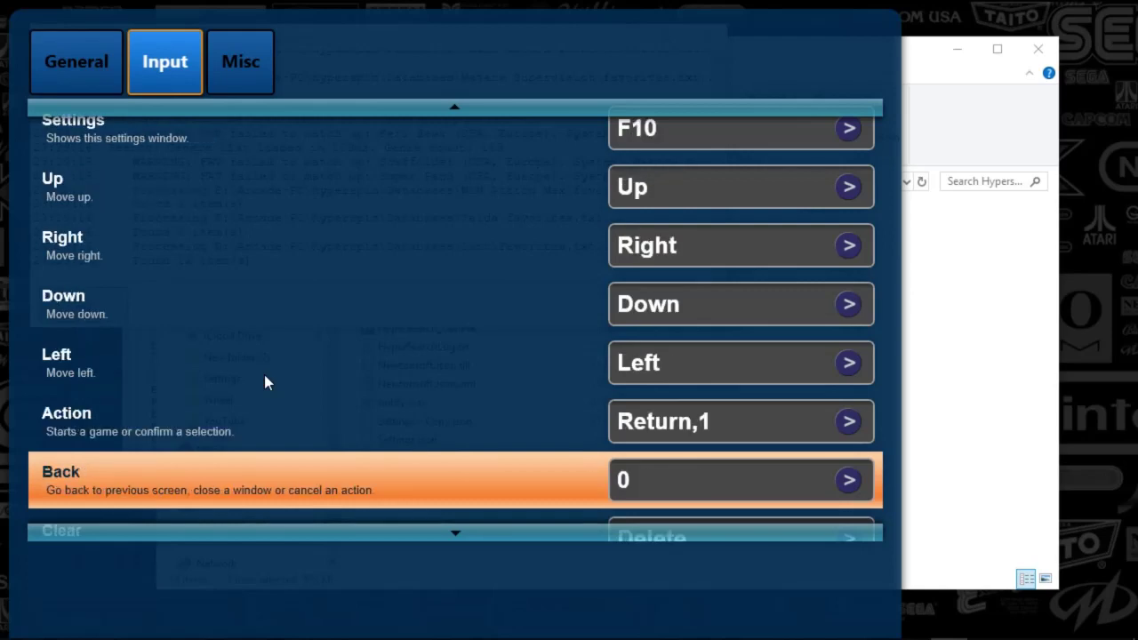
{"action": "key", "text": "Up"}
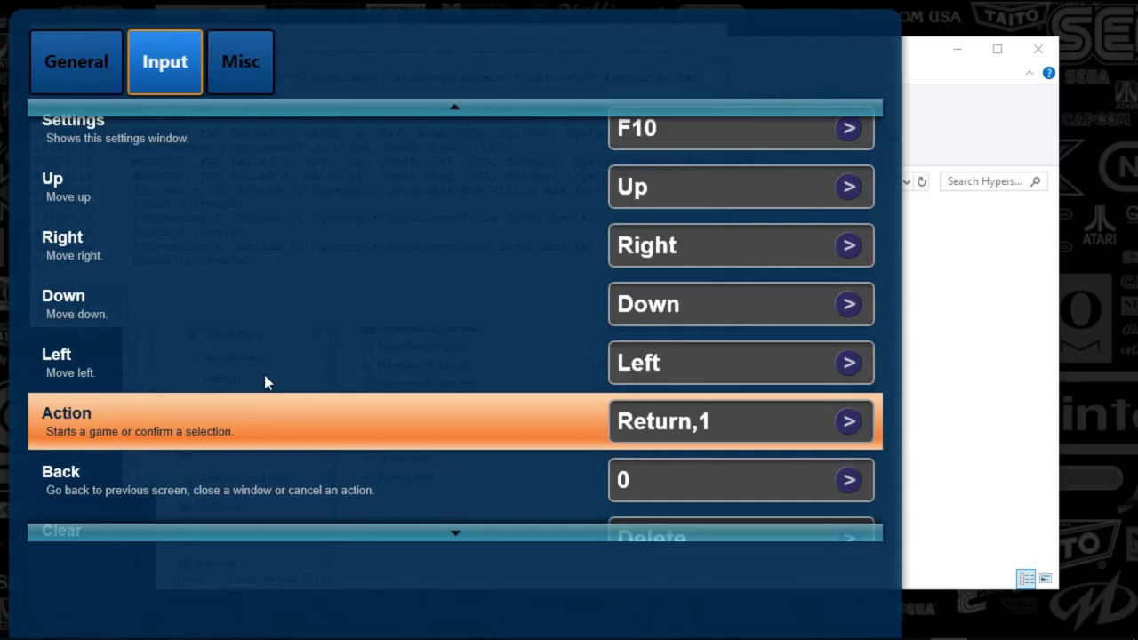
{"action": "key", "text": "Down"}
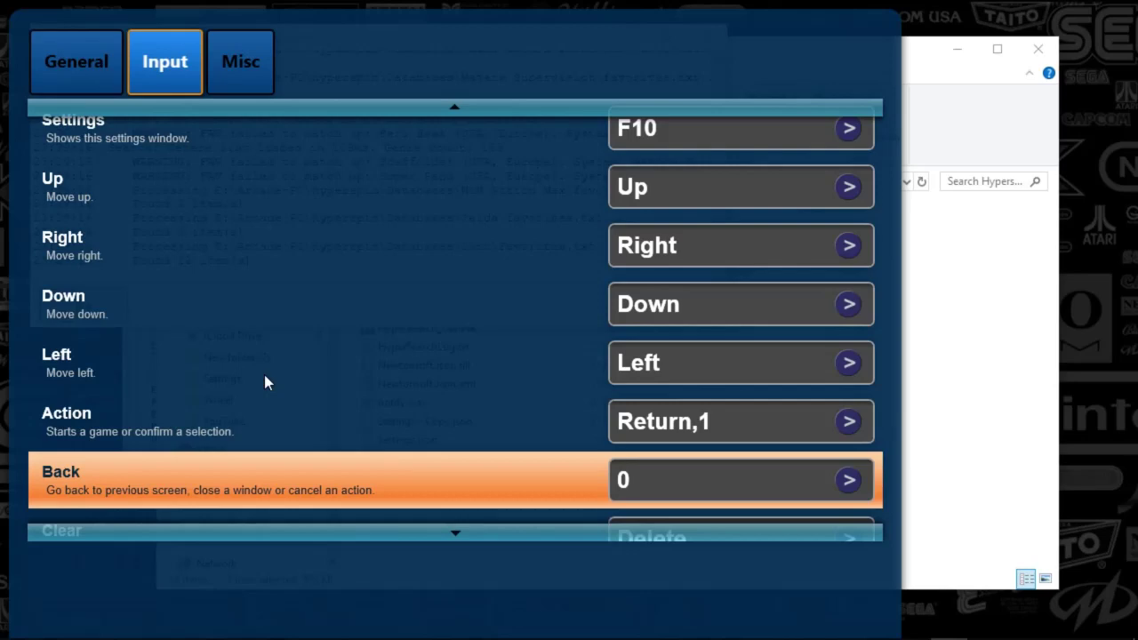
{"action": "key", "text": "Down"}
{"action": "key", "text": "Down"}
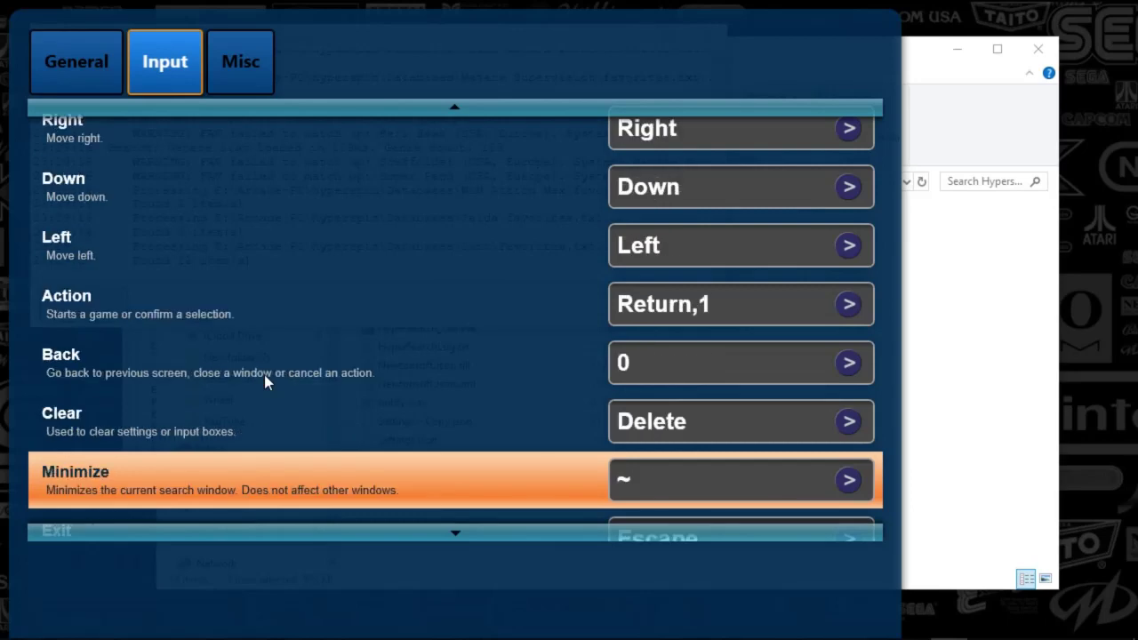
{"action": "key", "text": "Down"}
{"action": "key", "text": "Up"}
{"action": "key", "text": "Up"}
{"action": "key", "text": "Down"}
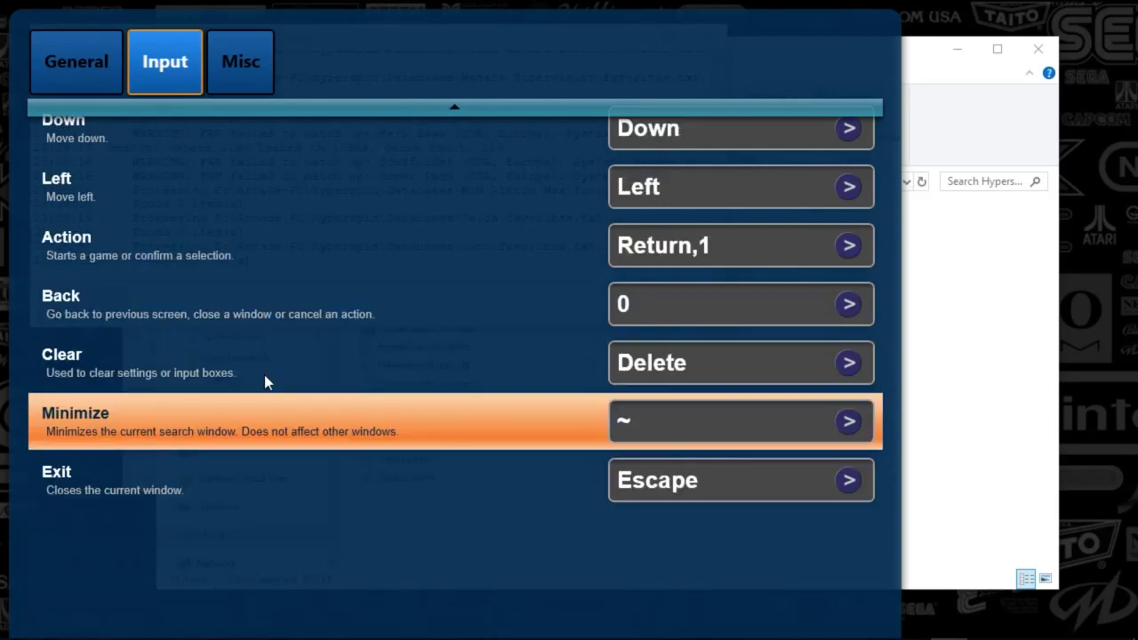
{"action": "key", "text": "Down"}
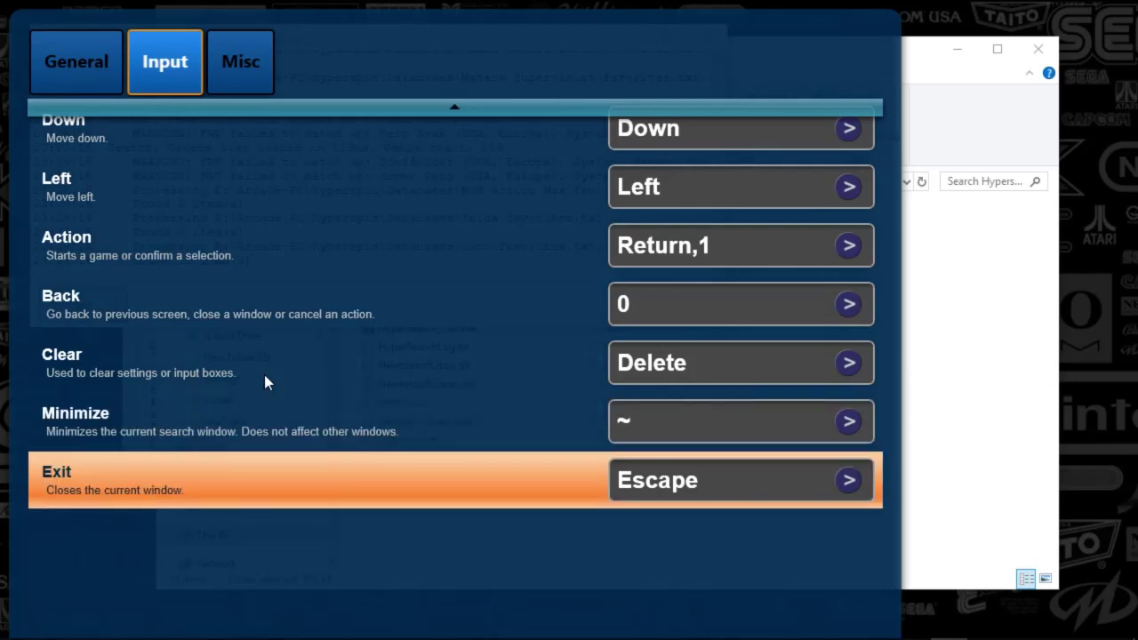
{"action": "key", "text": "Up"}
{"action": "key", "text": "Up"}
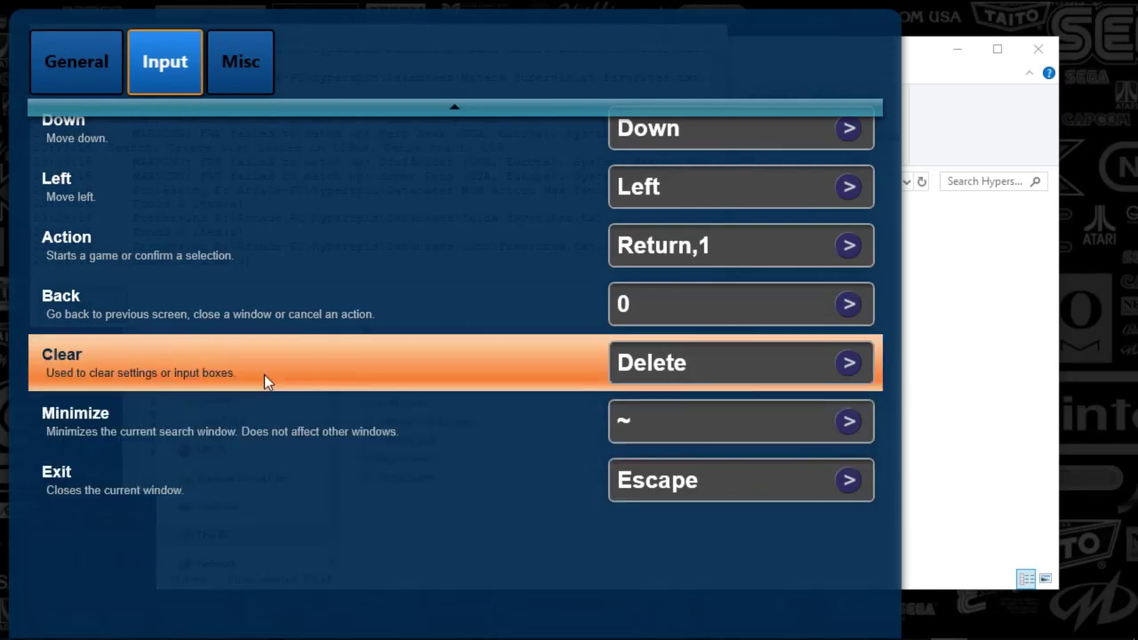
{"action": "key", "text": "Down"}
{"action": "key", "text": "Down"}
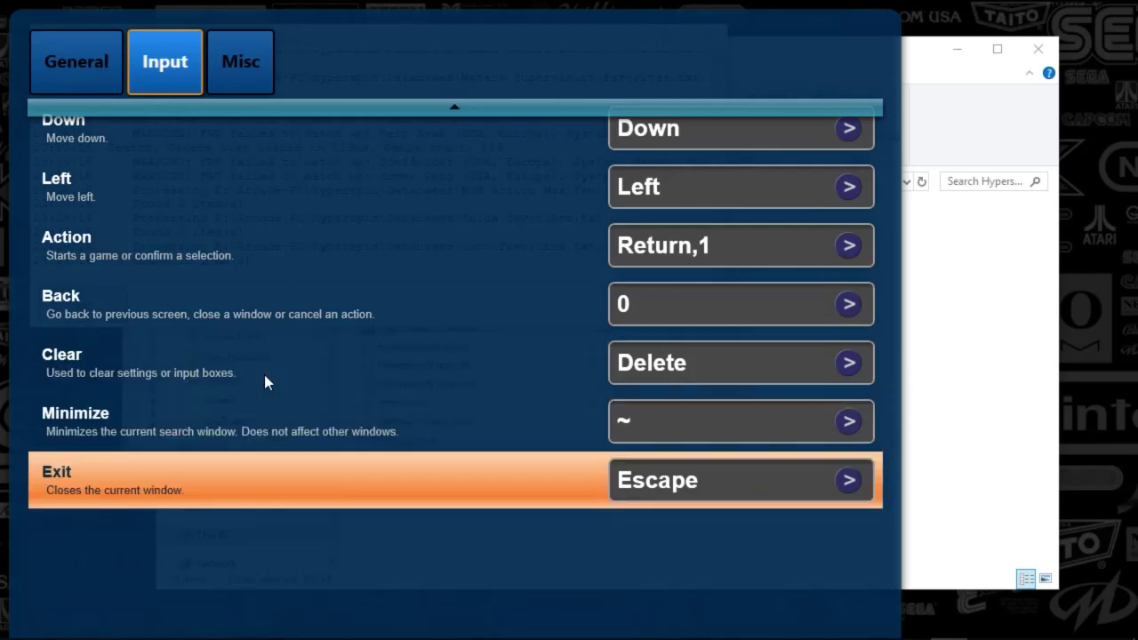
{"action": "key", "text": "Up"}
{"action": "key", "text": "Down"}
{"action": "key", "text": "Up"}
{"action": "key", "text": "Up"}
{"action": "key", "text": "Up"}
{"action": "key", "text": "Up"}
{"action": "key", "text": "Up"}
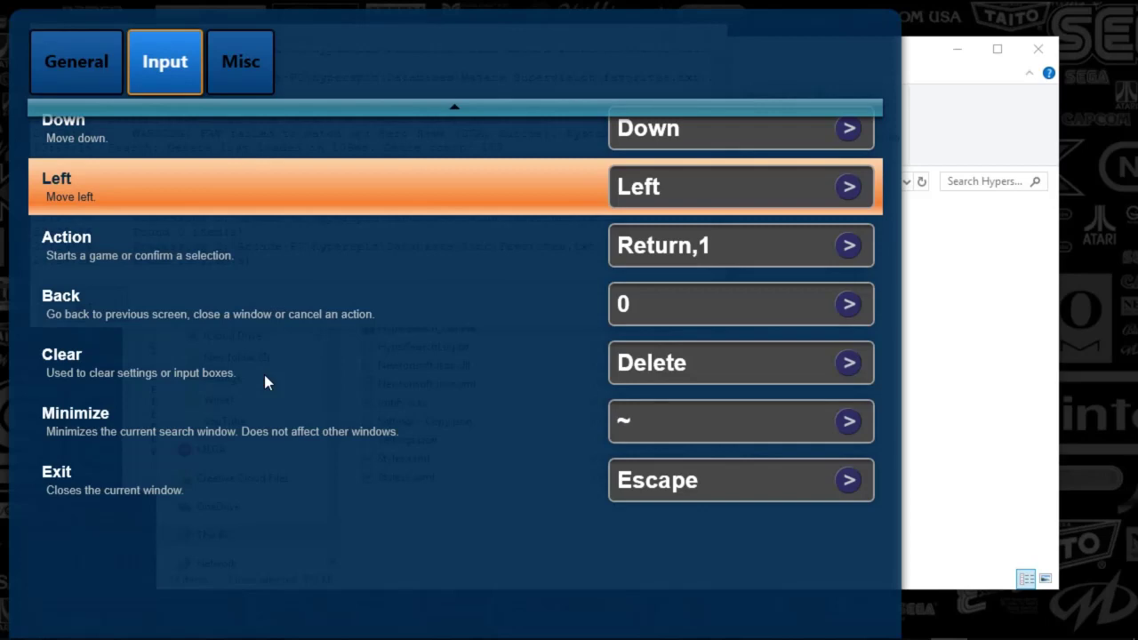
On the Misc tab, review the game video, system image and wheel image toggles, leaving all enabled
{"action": "key", "text": "Right"}
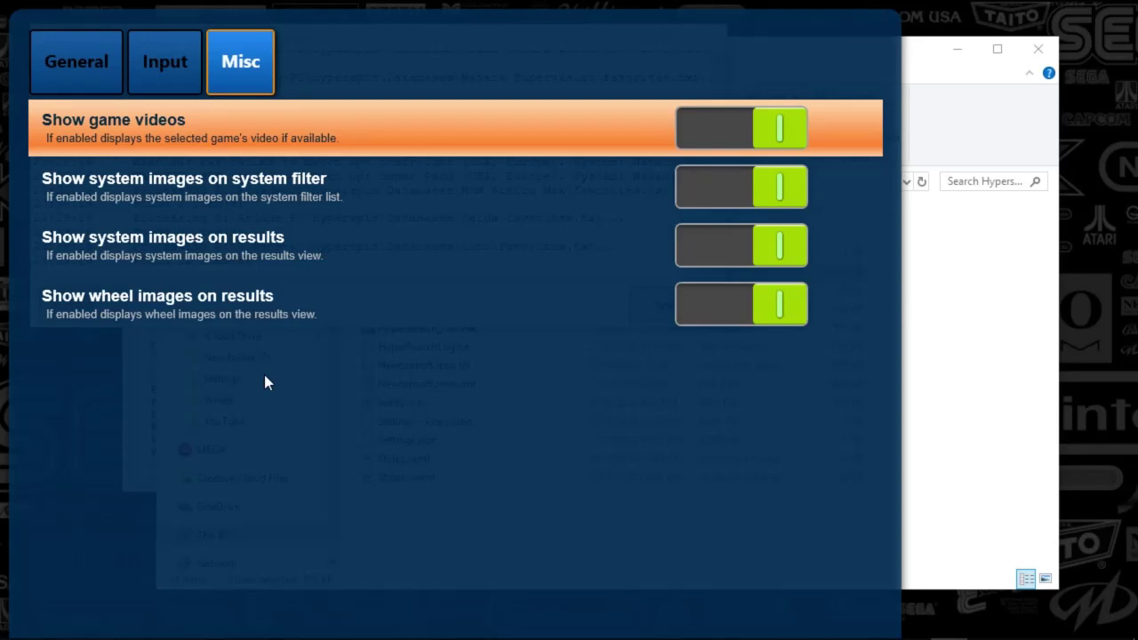
{"action": "key", "text": "Down"}
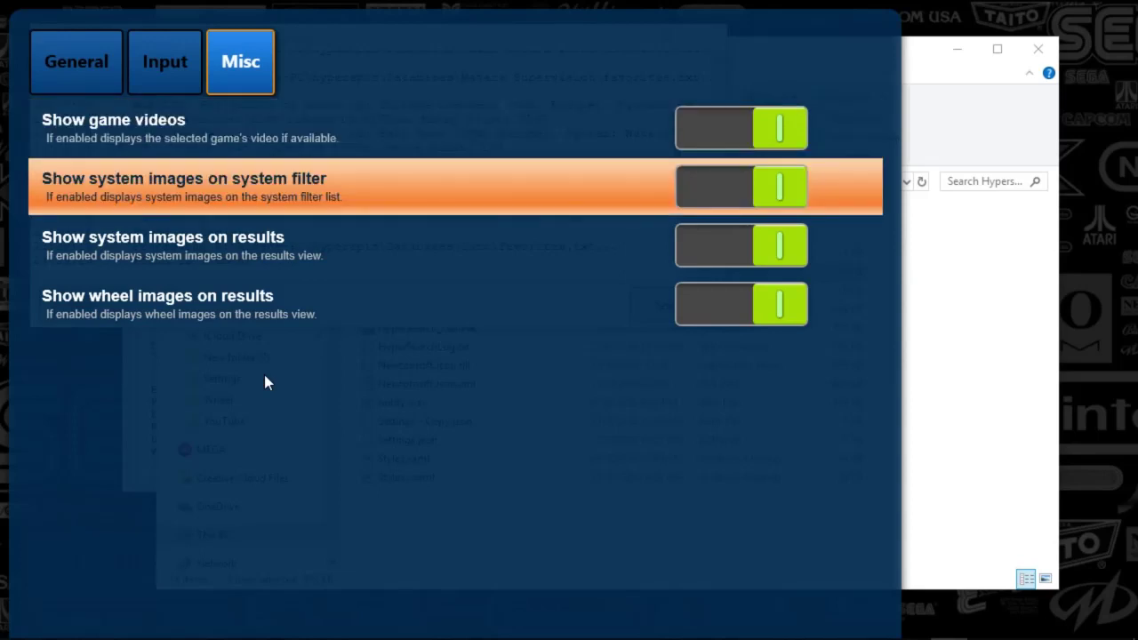
{"action": "key", "text": "Down"}
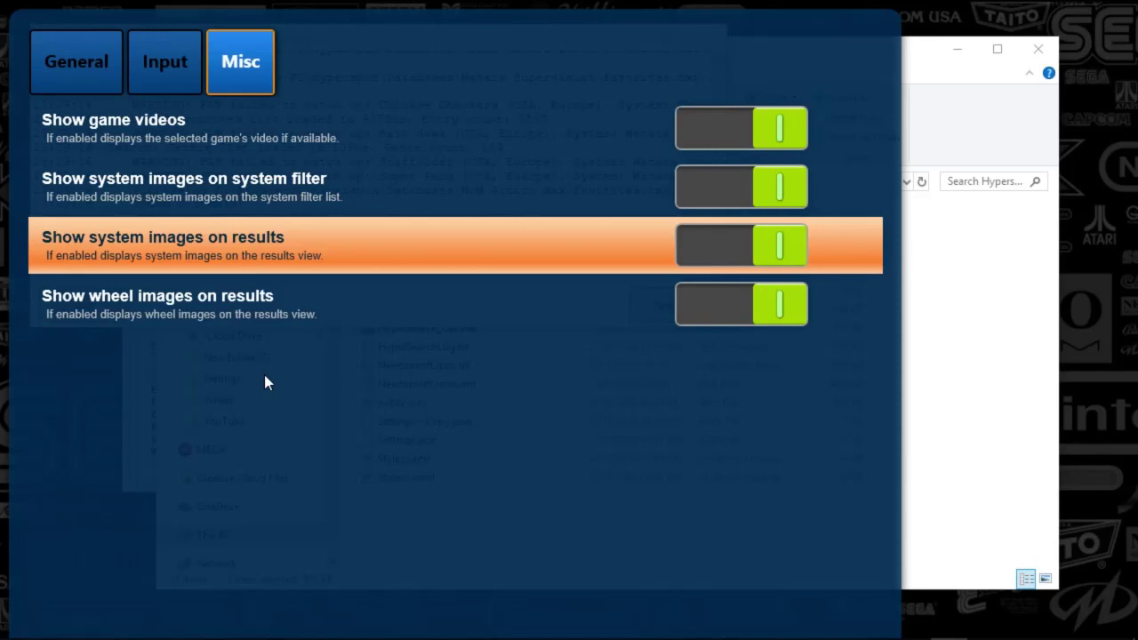
{"action": "key", "text": "Down"}
{"action": "key", "text": "Up"}
{"action": "key", "text": "Up"}
{"action": "key", "text": "Up"}
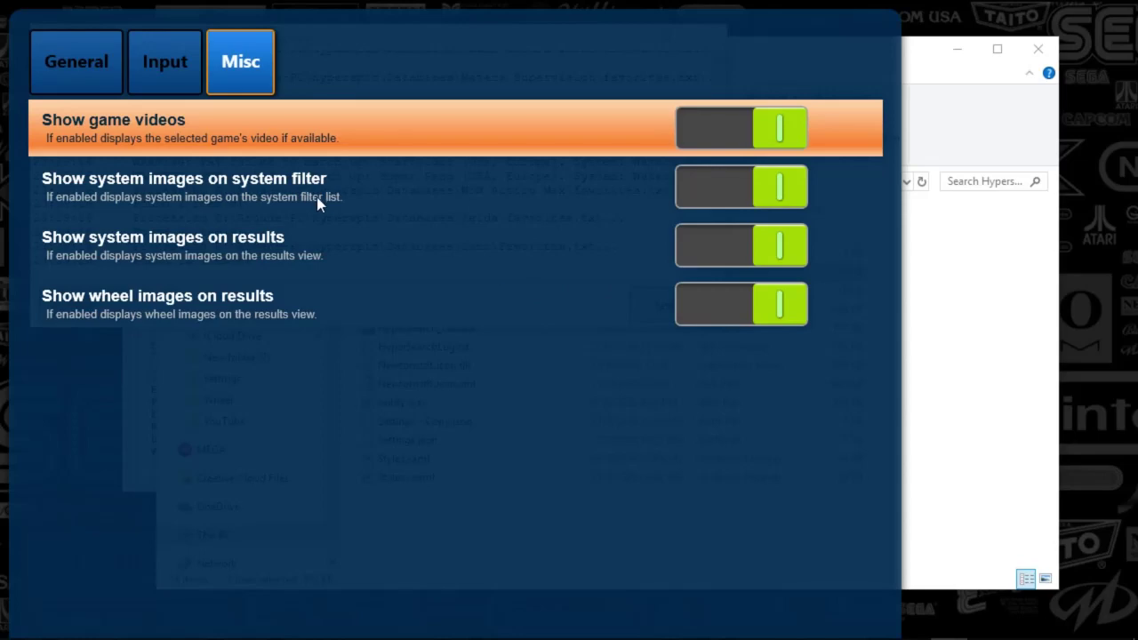
Close the settings, exit HyperSearch, and confirm it no longer runs in the system tray
{"action": "key", "text": "Escape"}
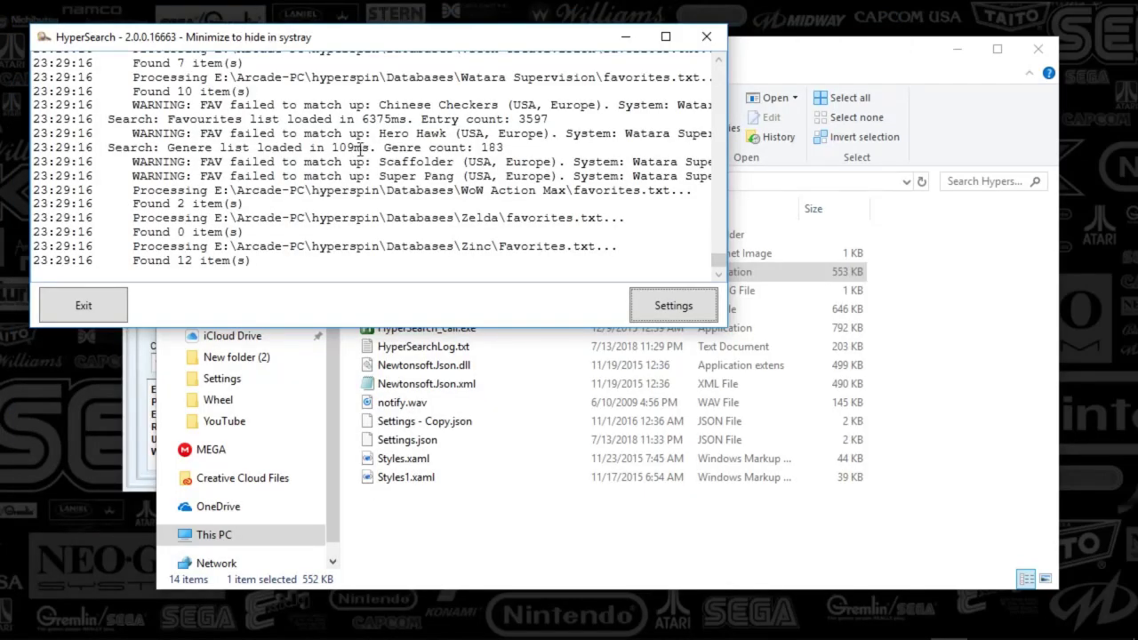
{"action": "left_click", "coordinate": [87, 317]}
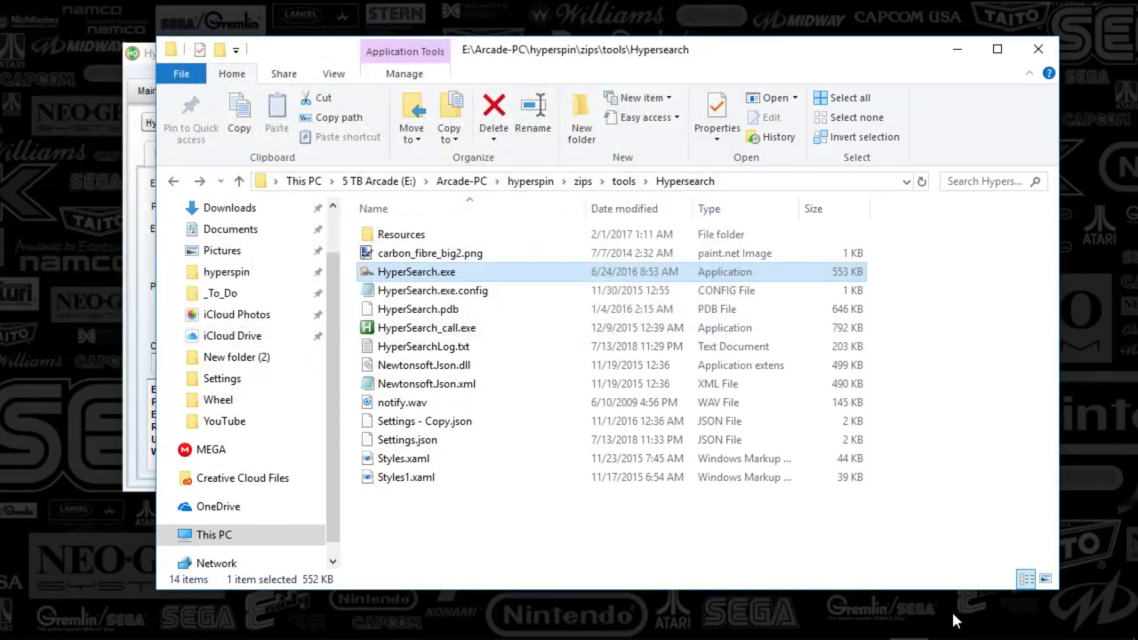
{"action": "left_click", "coordinate": [979, 622]}
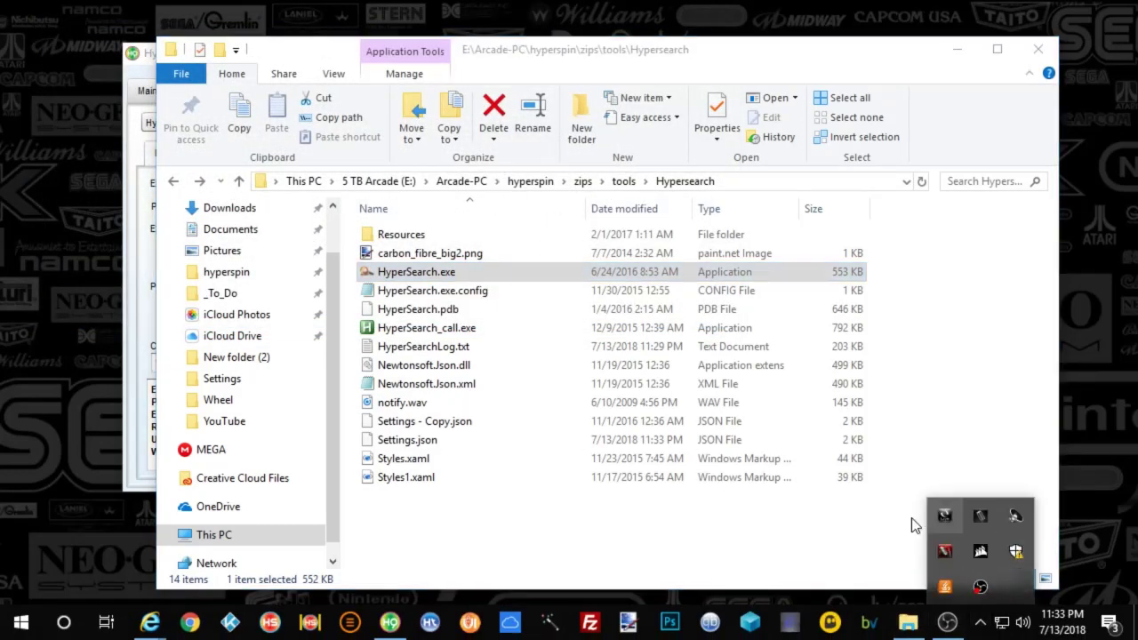
{"action": "left_click", "coordinate": [826, 544]}
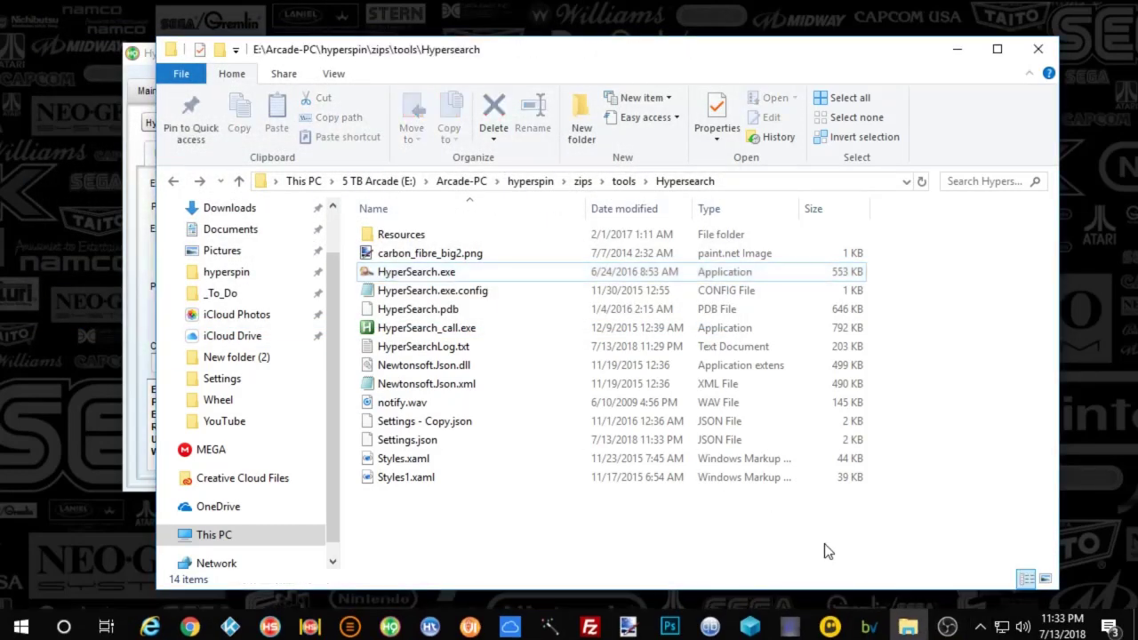
{"action": "left_click_drag", "start_coordinate": [601, 57], "coordinate": [589, 68]}
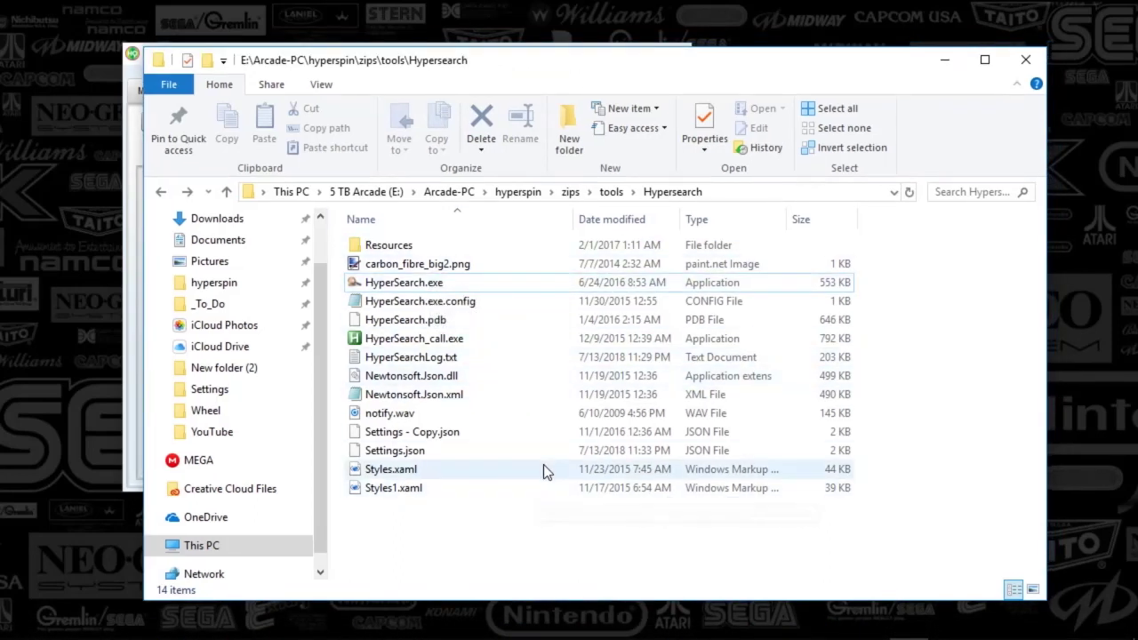
Minimize Explorer, recentre HyperHQ, and switch to its Main Menu Wizard
{"action": "left_click", "coordinate": [943, 62]}
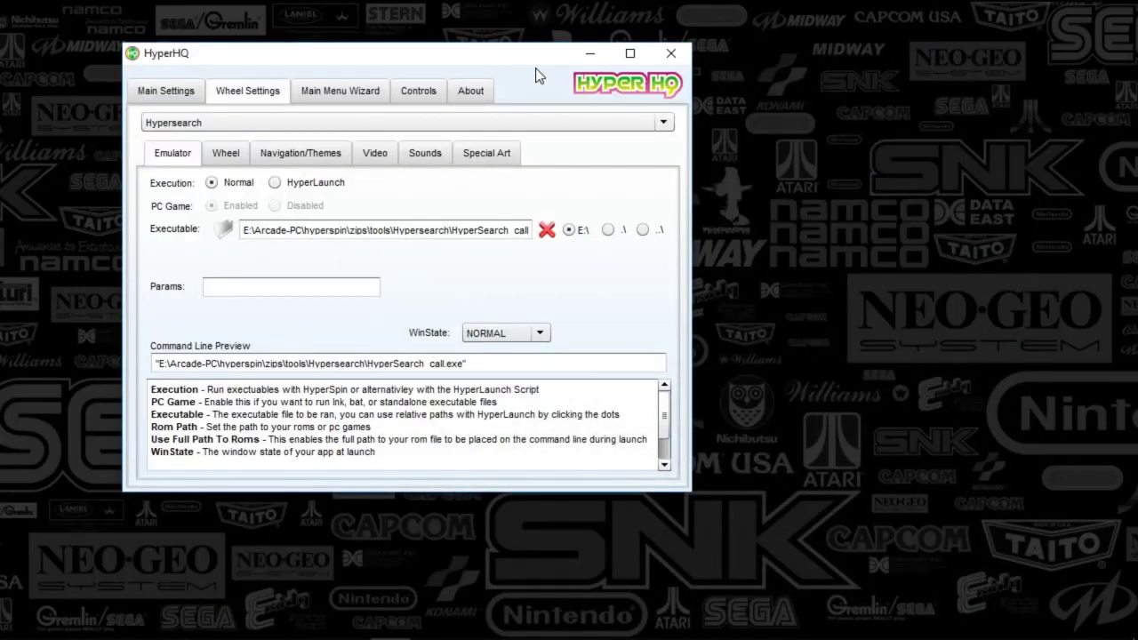
{"action": "left_click_drag", "start_coordinate": [527, 76], "coordinate": [610, 88]}
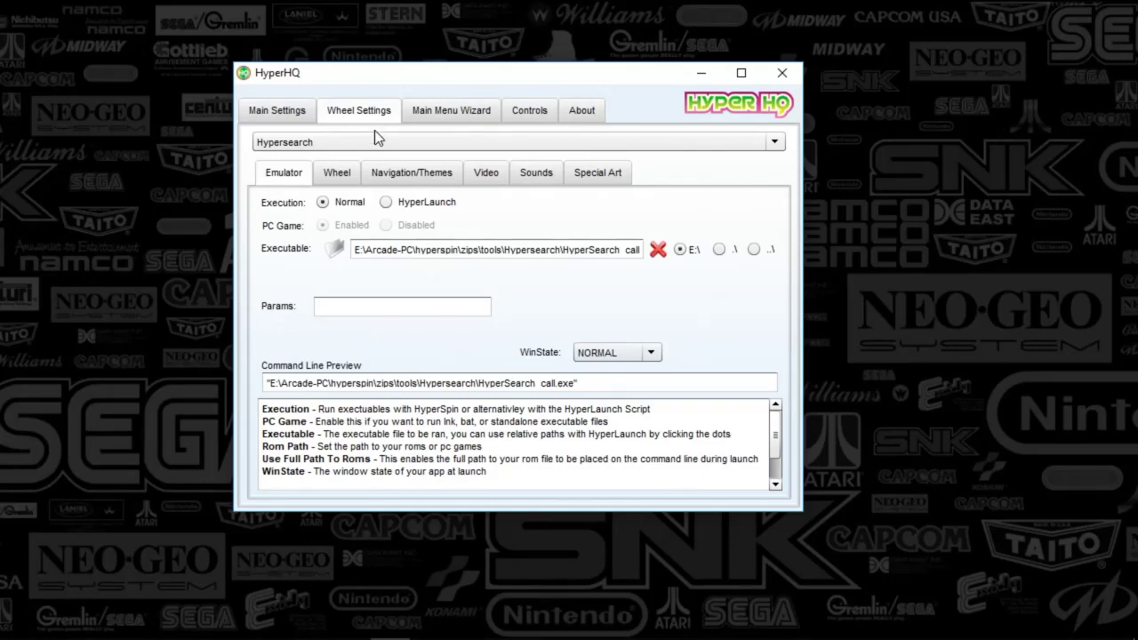
{"action": "left_click", "coordinate": [431, 112]}
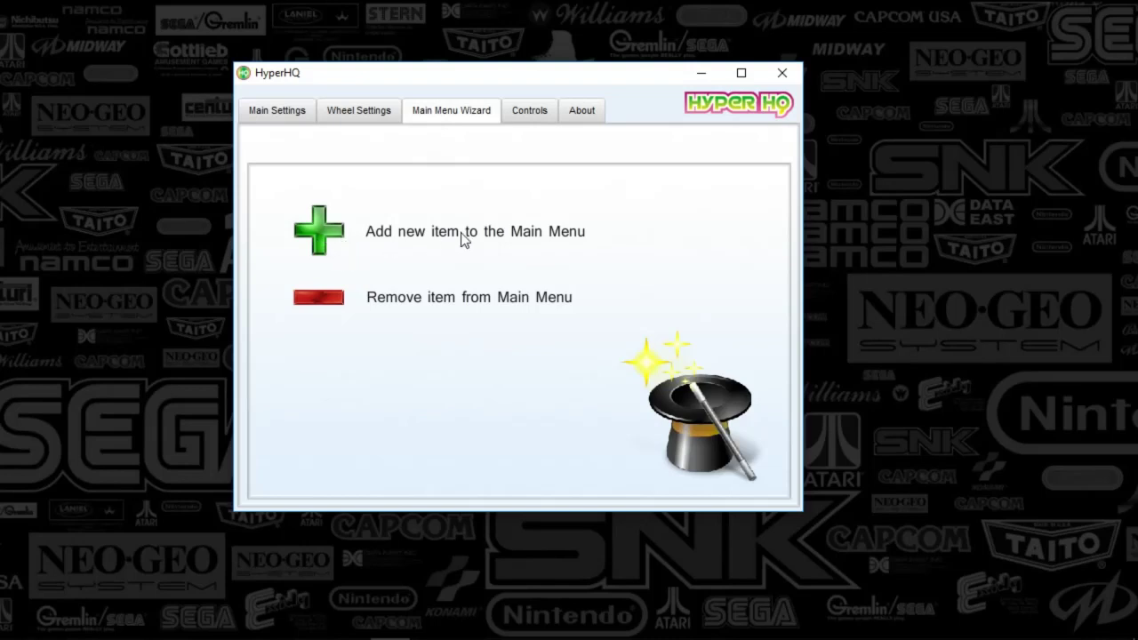
In Wheel Settings, choose the Hypersearch wheel to show its HyperSearch_call.exe emulator path
{"action": "left_click", "coordinate": [365, 115]}
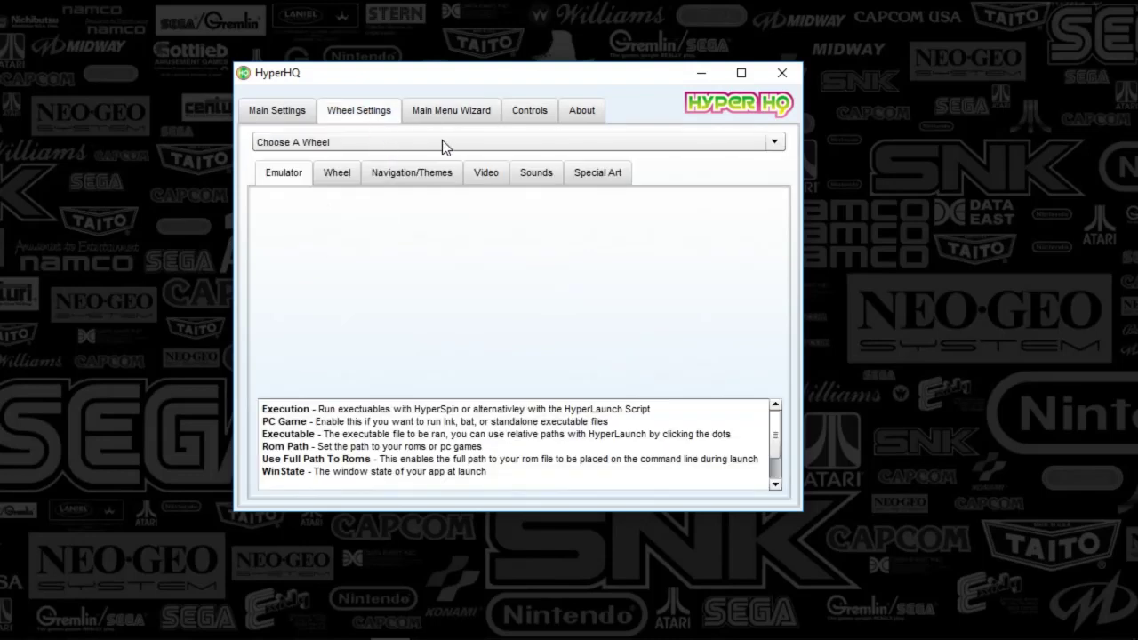
{"action": "left_click", "coordinate": [555, 144]}
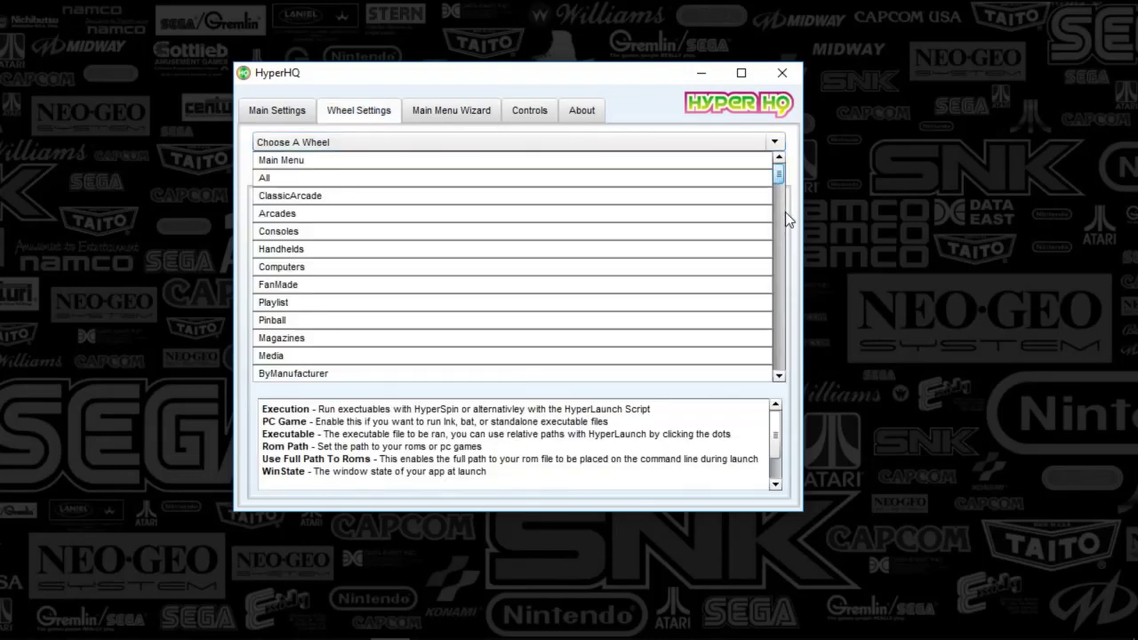
{"action": "scroll", "coordinate": [780, 180], "scroll_direction": "down", "scroll_amount": 5}
{"action": "scroll", "coordinate": [779, 222], "scroll_direction": "up", "scroll_amount": 3}
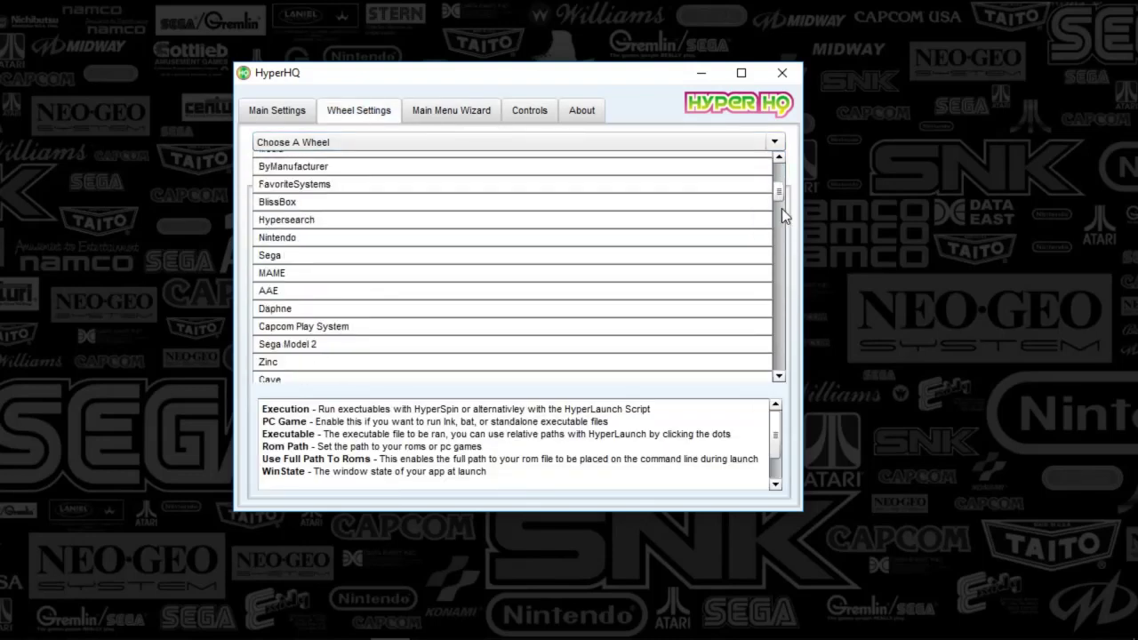
{"action": "left_click", "coordinate": [293, 222]}
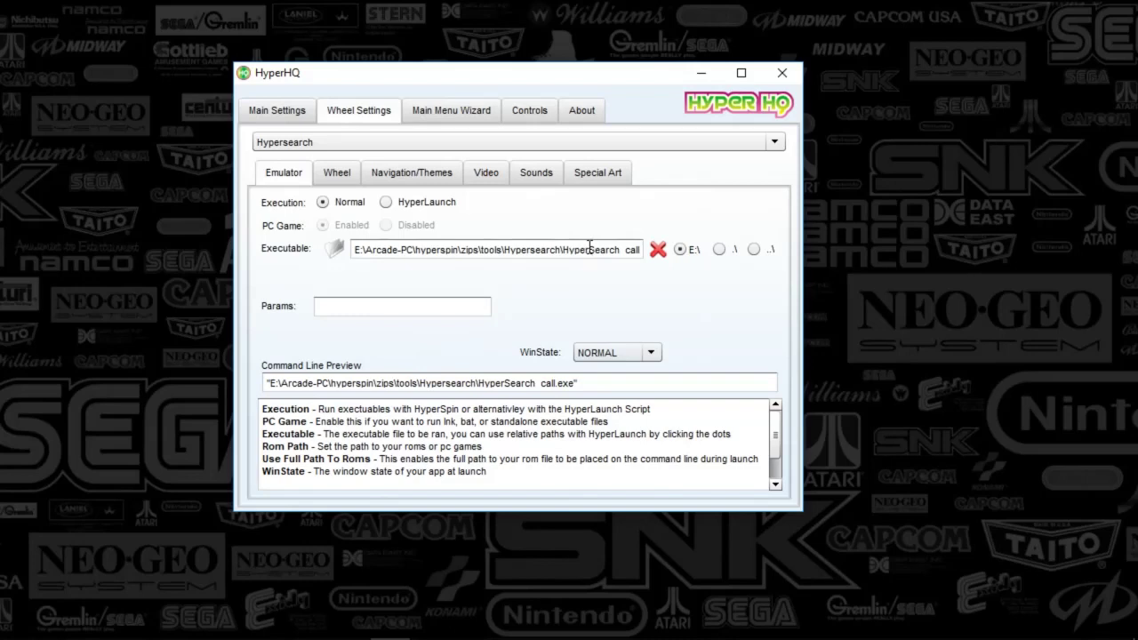
Inspect the Hypersearch executable path, then review its Wheel and Navigation/Themes settings
{"action": "left_click_drag", "start_coordinate": [561, 249], "coordinate": [589, 248]}
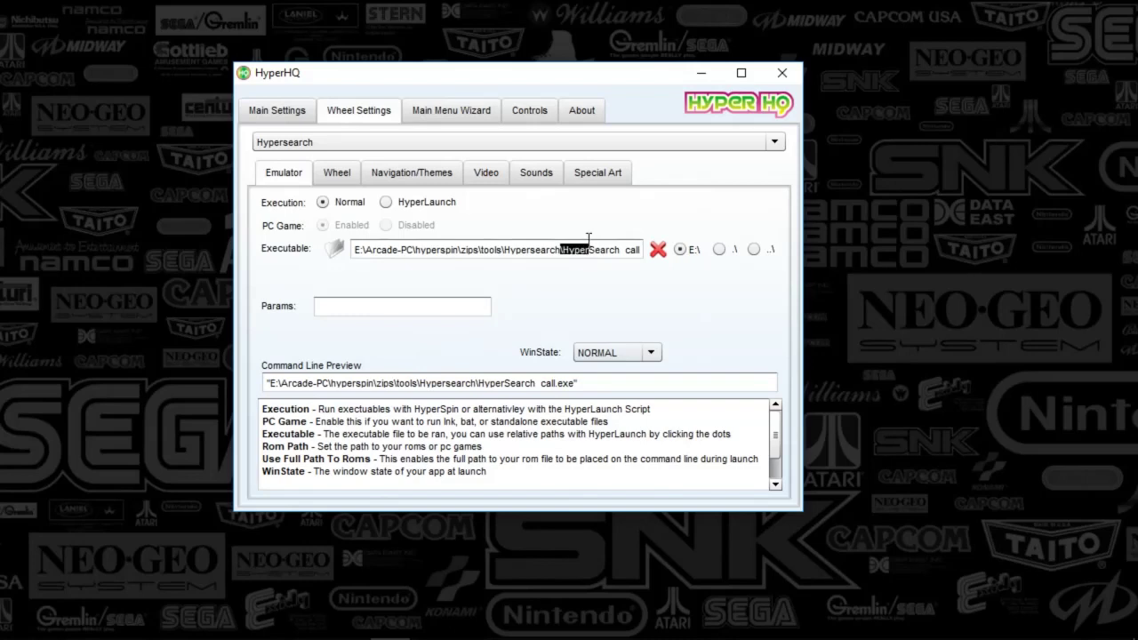
{"action": "left_click", "coordinate": [609, 283]}
{"action": "left_click", "coordinate": [342, 174]}
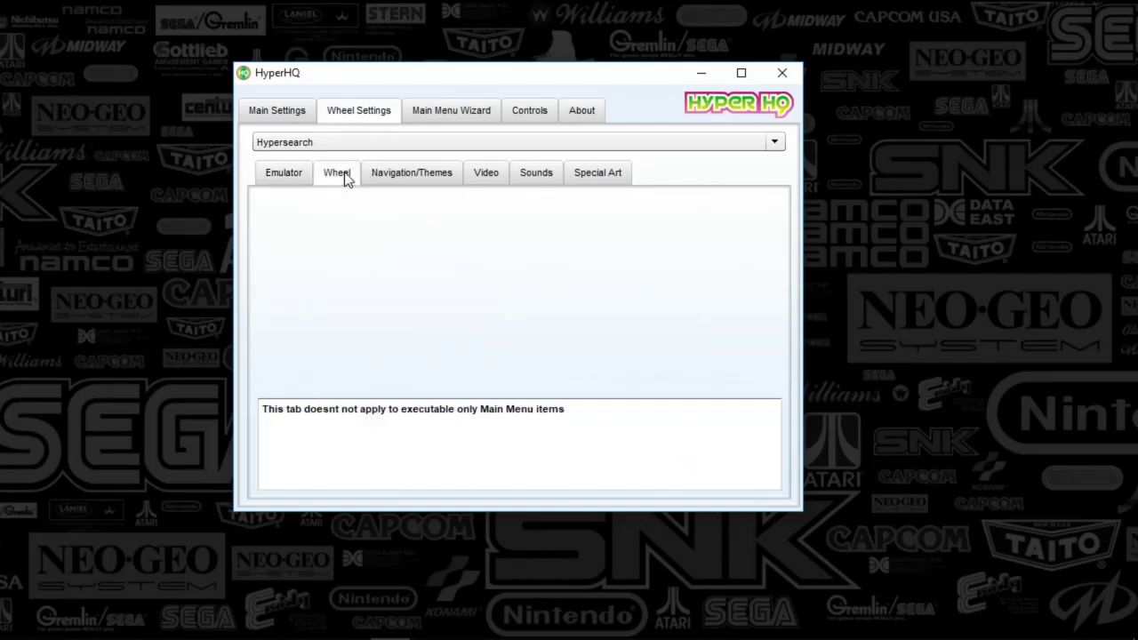
{"action": "left_click", "coordinate": [412, 174]}
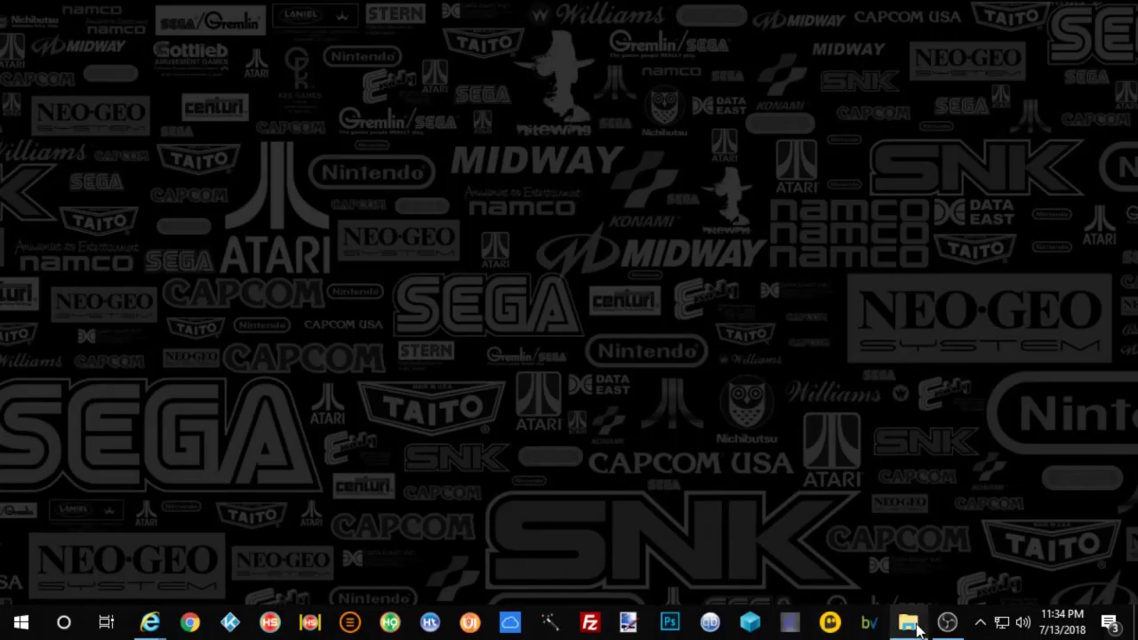
Browse from the hyperspin folder into Media\Main Menu\Images\Wheel, where Hypersearch.png sits
{"action": "left_click", "coordinate": [908, 625]}
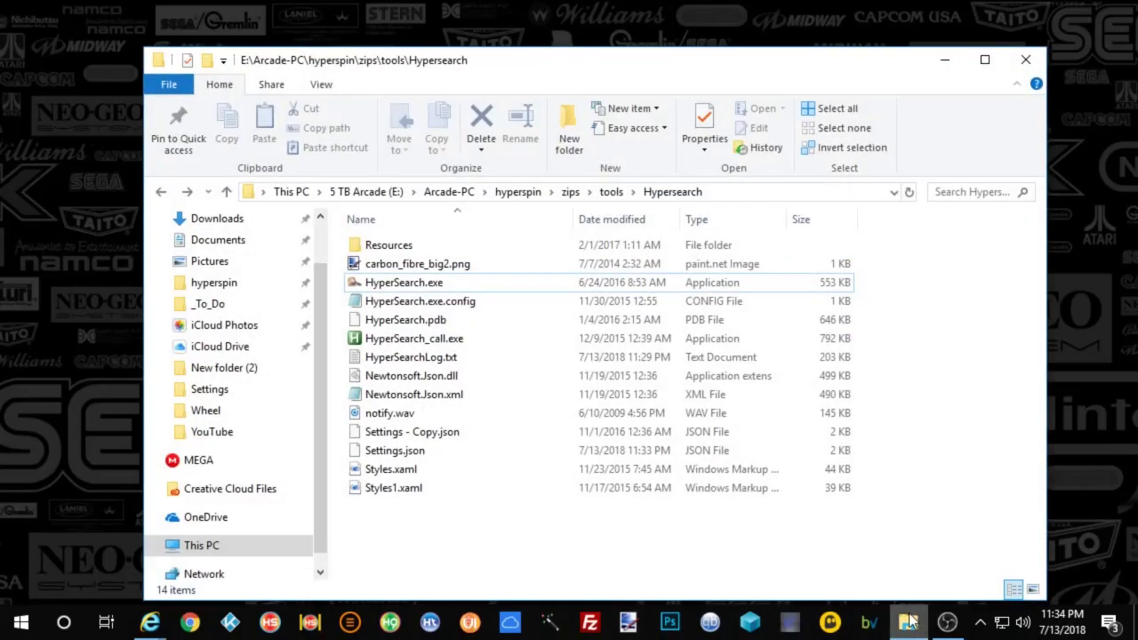
{"action": "left_click", "coordinate": [516, 192]}
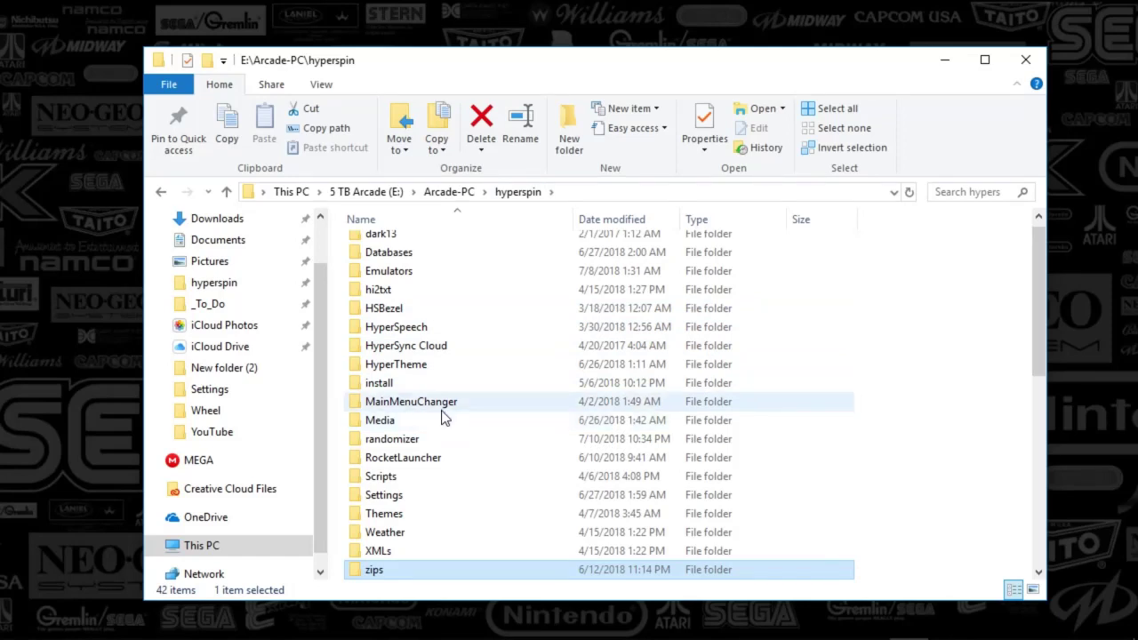
{"action": "double_click", "coordinate": [388, 420]}
{"action": "scroll", "coordinate": [425, 418], "scroll_direction": "down", "scroll_amount": 20}
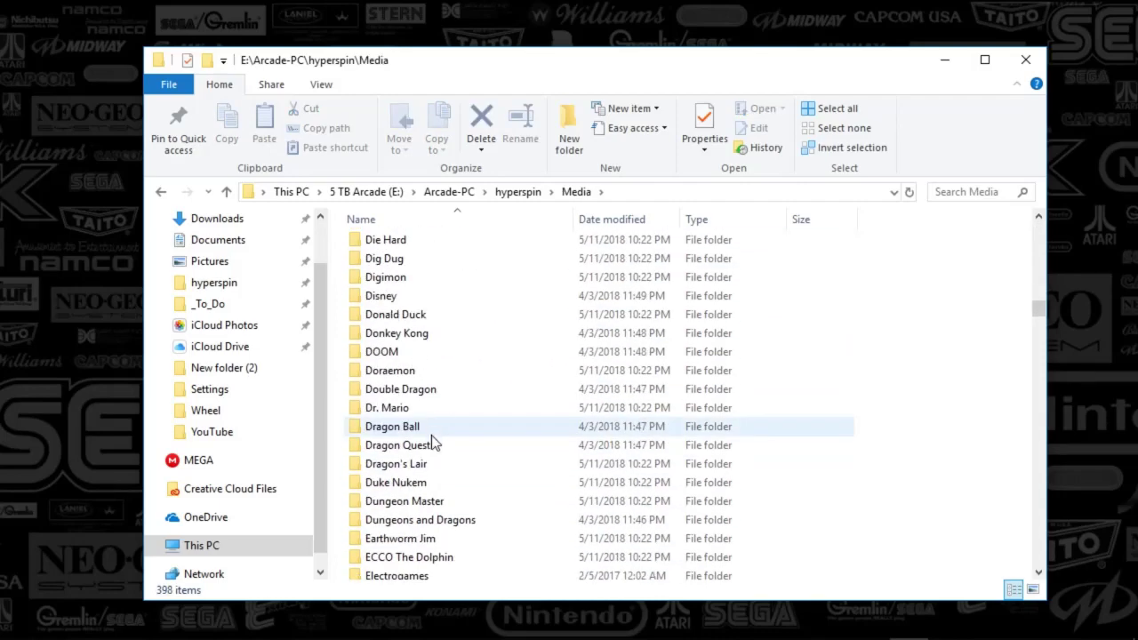
{"action": "scroll", "coordinate": [439, 463], "scroll_direction": "down", "scroll_amount": 6}
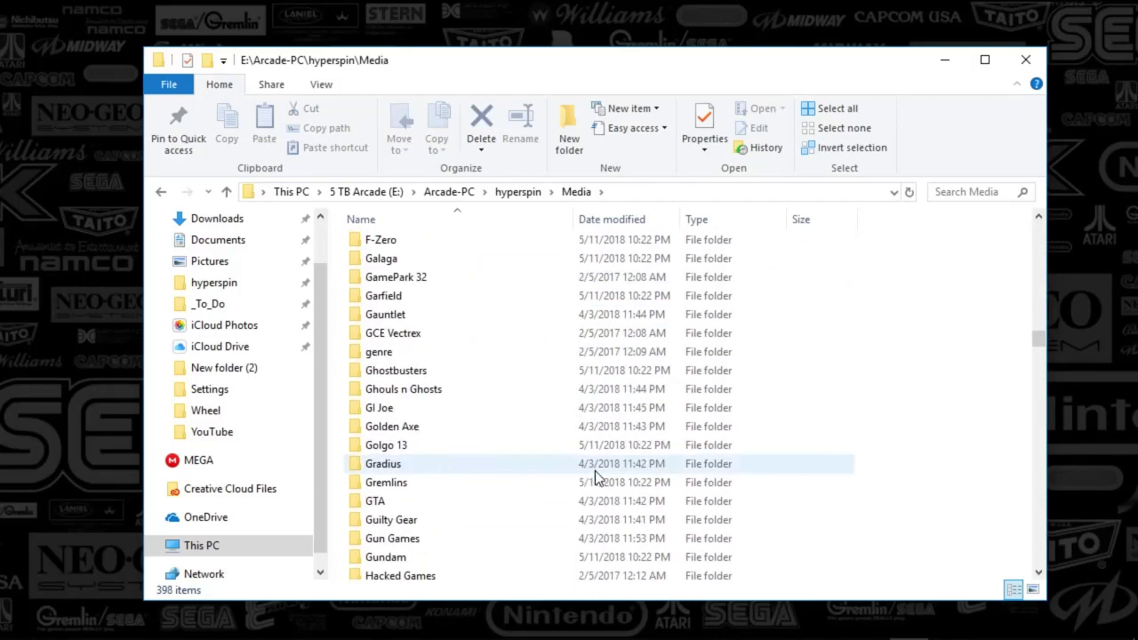
{"action": "scroll", "coordinate": [622, 466], "scroll_direction": "down", "scroll_amount": 6}
{"action": "left_click_drag", "start_coordinate": [1038, 360], "coordinate": [1039, 380]}
{"action": "double_click", "coordinate": [495, 347]}
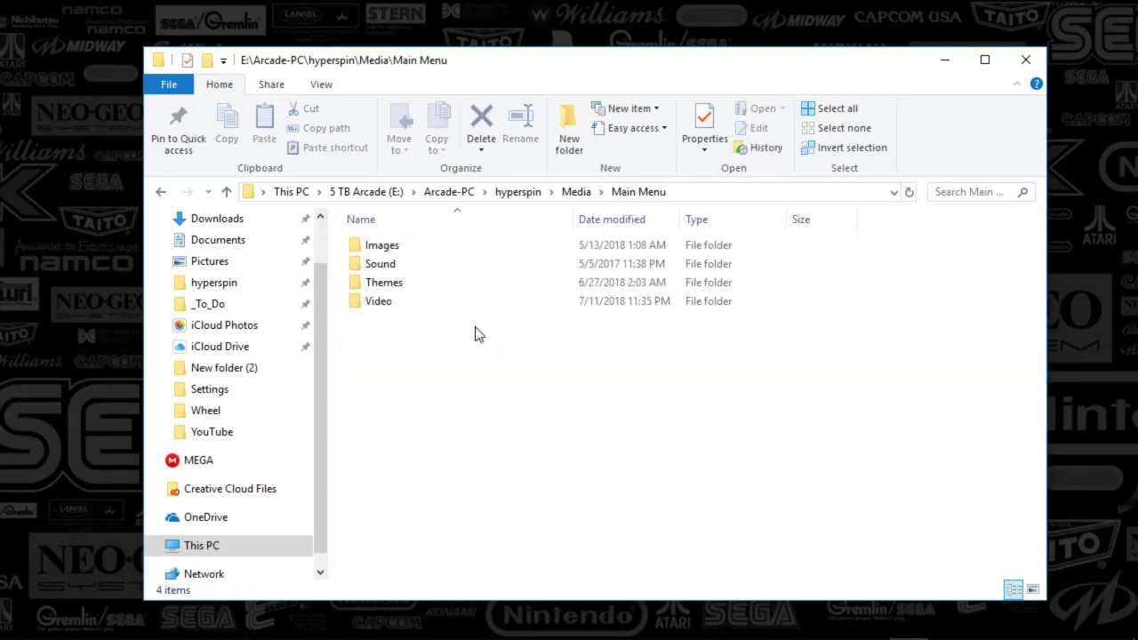
{"action": "double_click", "coordinate": [411, 242]}
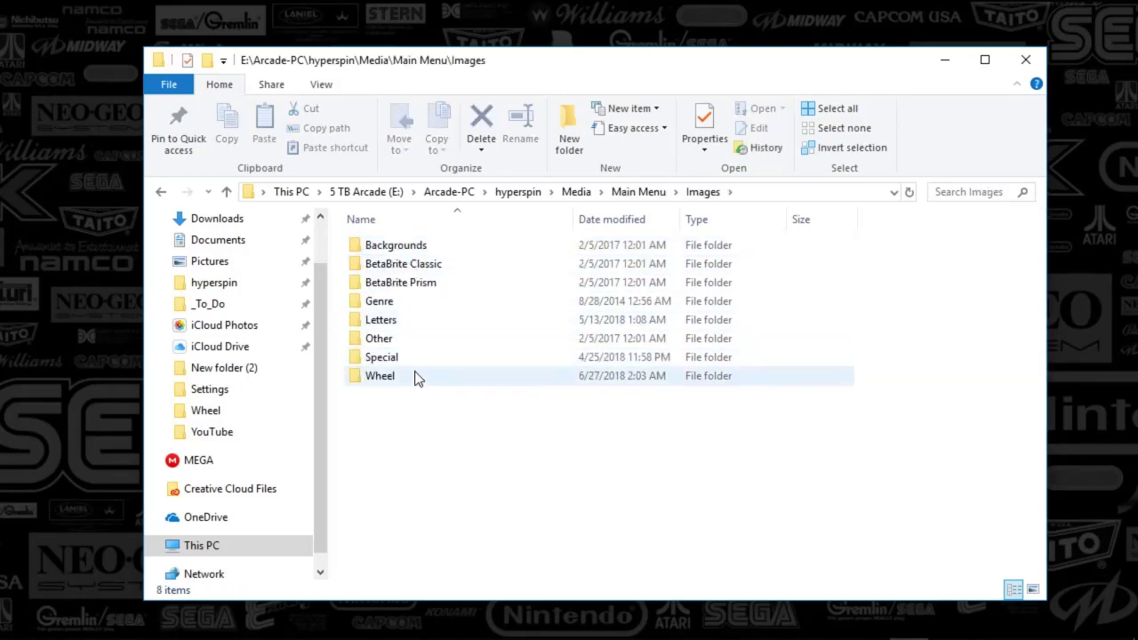
{"action": "double_click", "coordinate": [417, 376]}
Check Hypersearch.png in Wheel, browse the Main Menu Themes and Video folders, then minimize Explorer
{"action": "left_click_drag", "start_coordinate": [1039, 233], "coordinate": [1047, 489]}
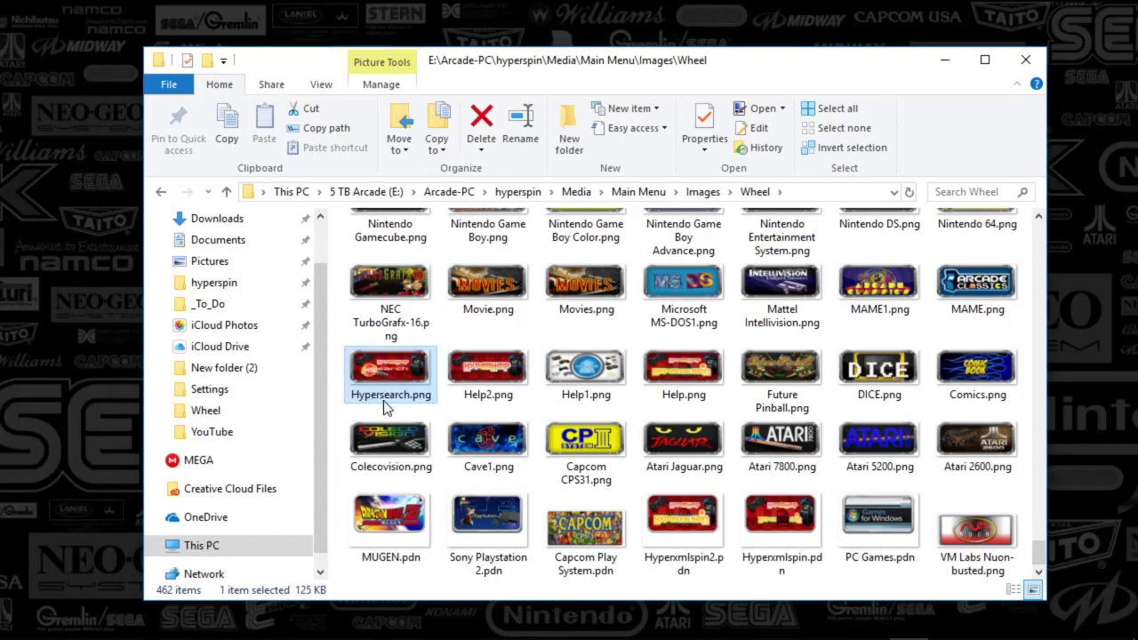
{"action": "mouse_move", "coordinate": [384, 397]}
{"action": "left_click", "coordinate": [654, 193]}
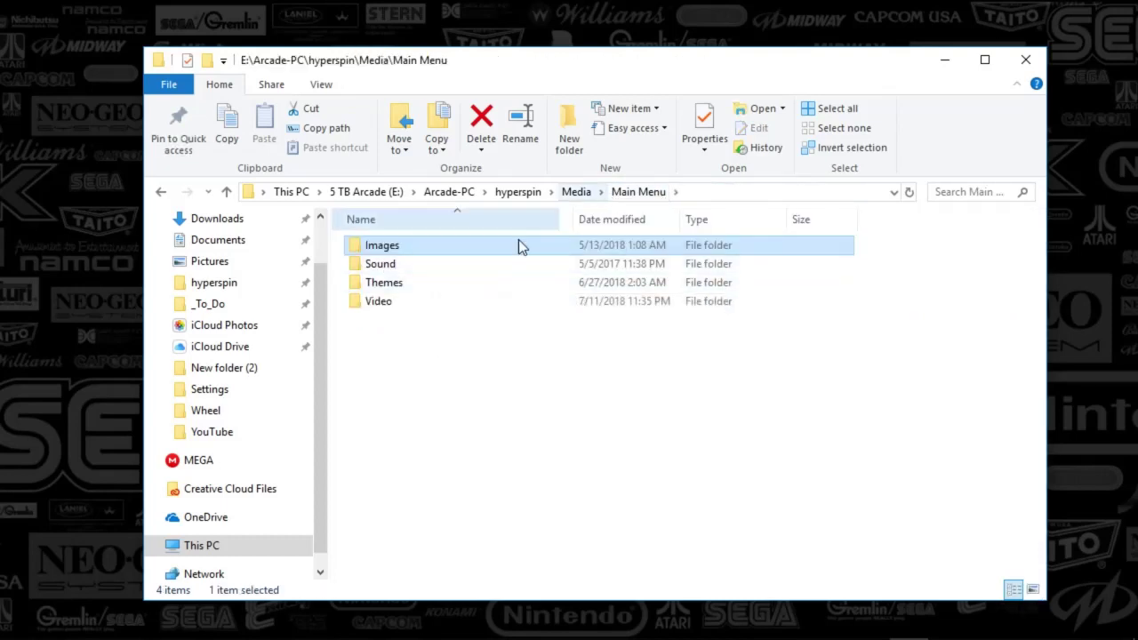
{"action": "double_click", "coordinate": [438, 282]}
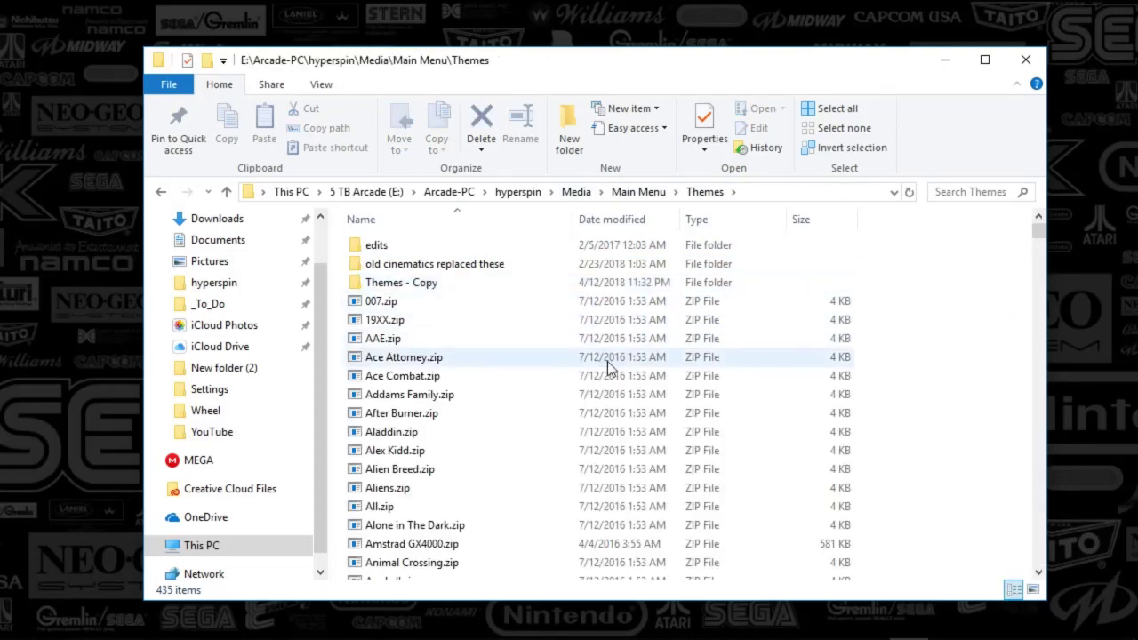
{"action": "left_click", "coordinate": [638, 192]}
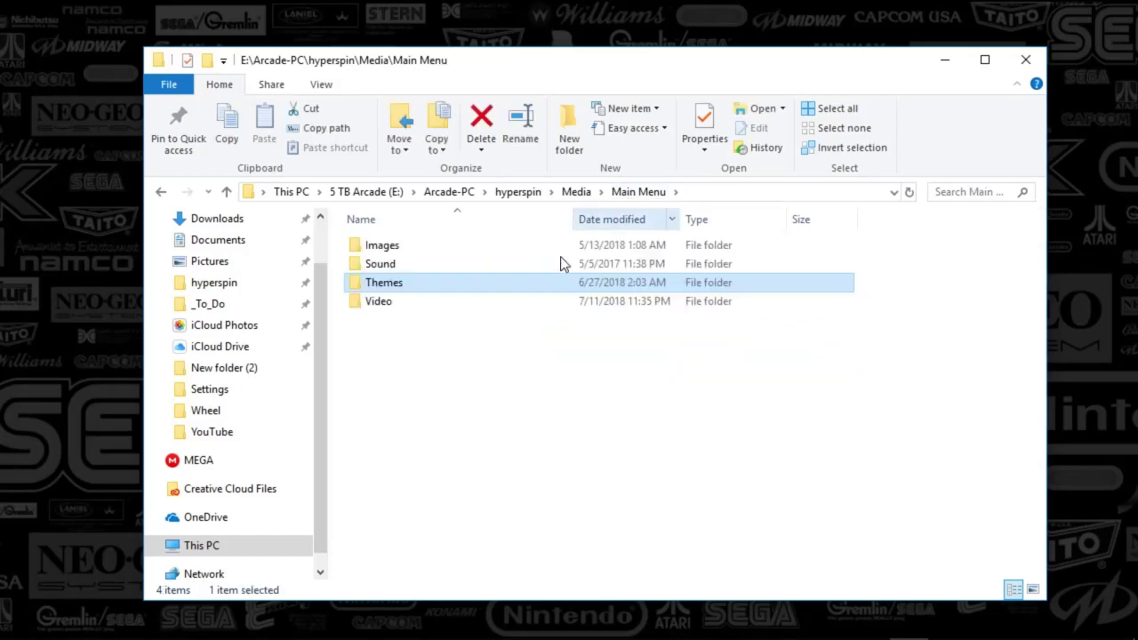
{"action": "double_click", "coordinate": [376, 303]}
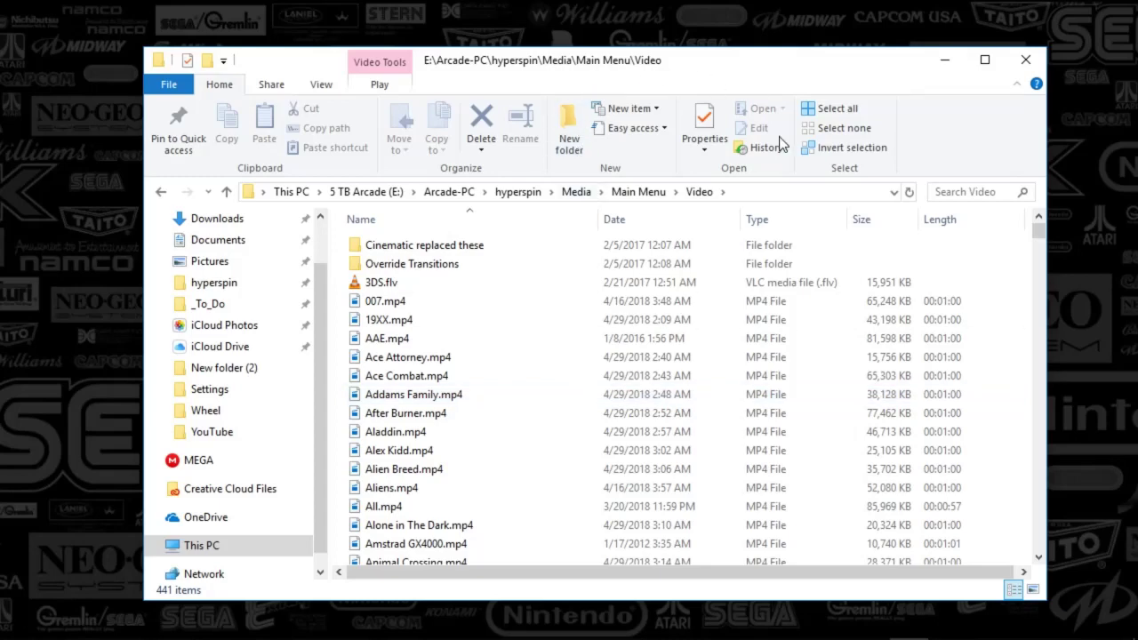
{"action": "left_click", "coordinate": [944, 60]}
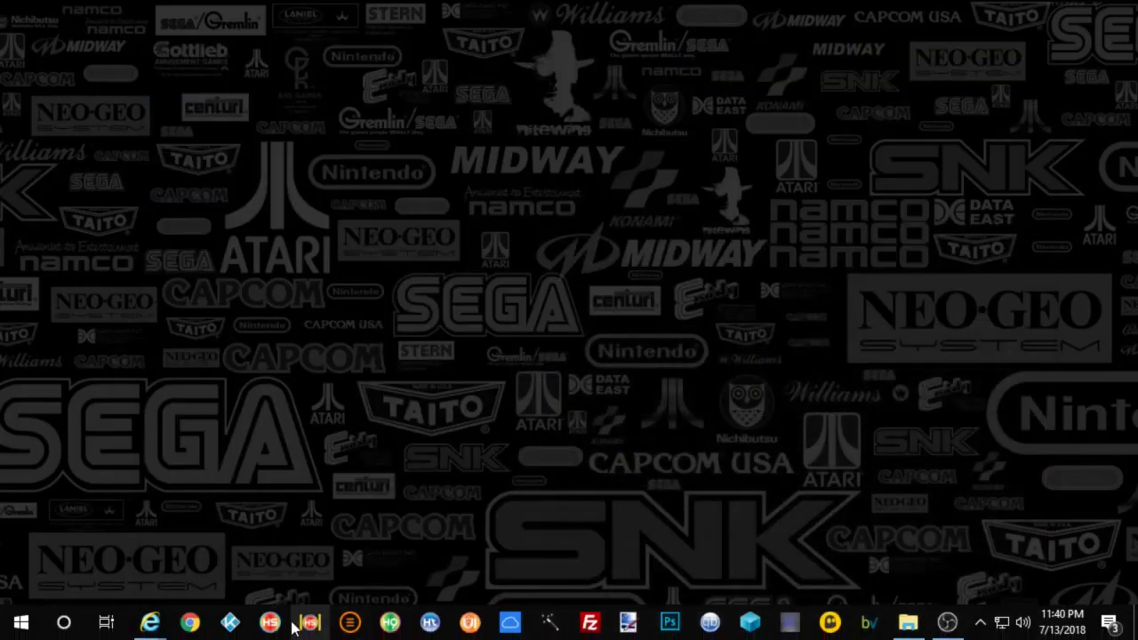
Start HyperSpin and run a HyperSearch full search for MARIO, returning 292 games
{"action": "left_click", "coordinate": [271, 623]}
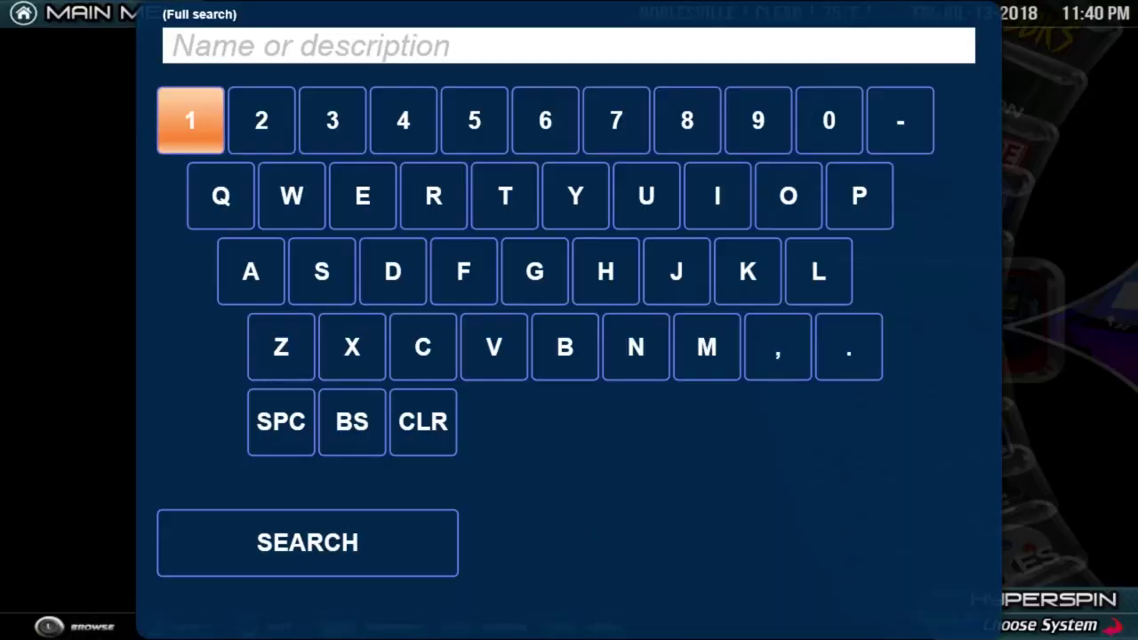
{"action": "type", "text": "MARIO"}
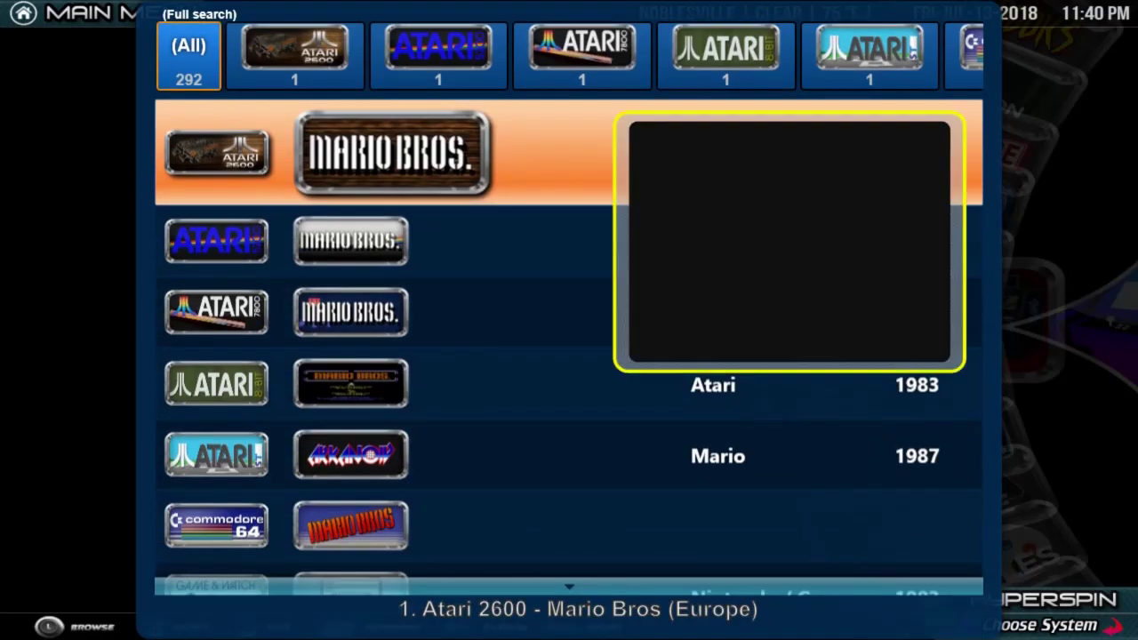
{"action": "key", "text": "Right"}
{"action": "key", "text": "Right"}
{"action": "key", "text": "Right"}
{"action": "key", "text": "Right"}
{"action": "key", "text": "Left"}
{"action": "key", "text": "Left"}
{"action": "key", "text": "Left"}
{"action": "key", "text": "Right"}
{"action": "key", "text": "Right"}
{"action": "key", "text": "Right"}
{"action": "key", "text": "Left"}
{"action": "key", "text": "Left"}
{"action": "key", "text": "Left"}
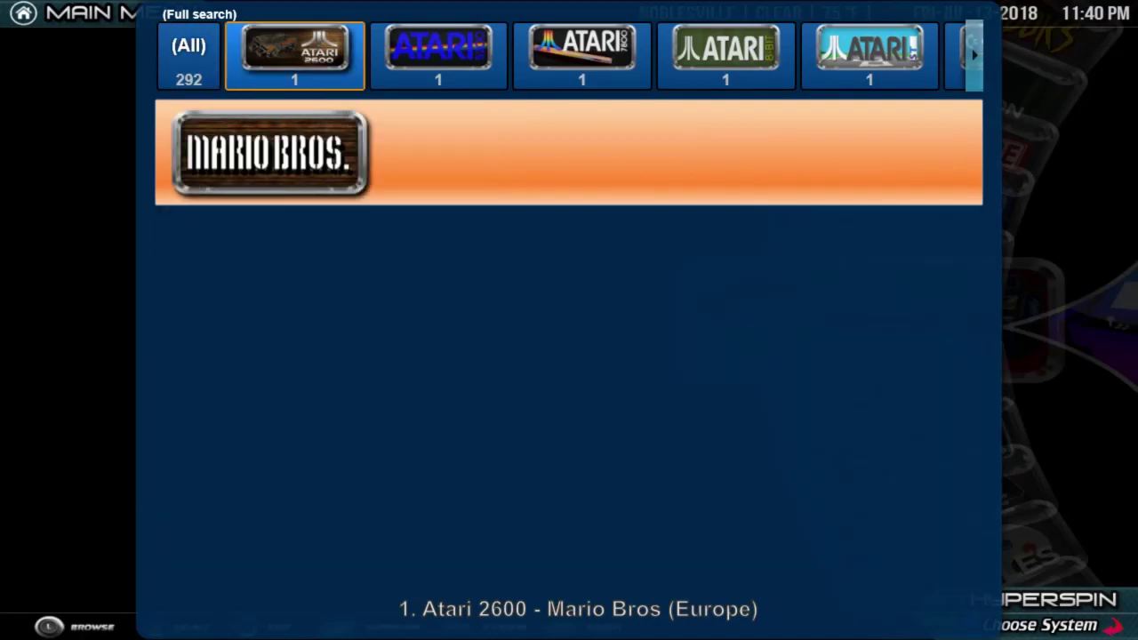
{"action": "key", "text": "Left"}
{"action": "key", "text": "Down"}
{"action": "key", "text": "Down"}
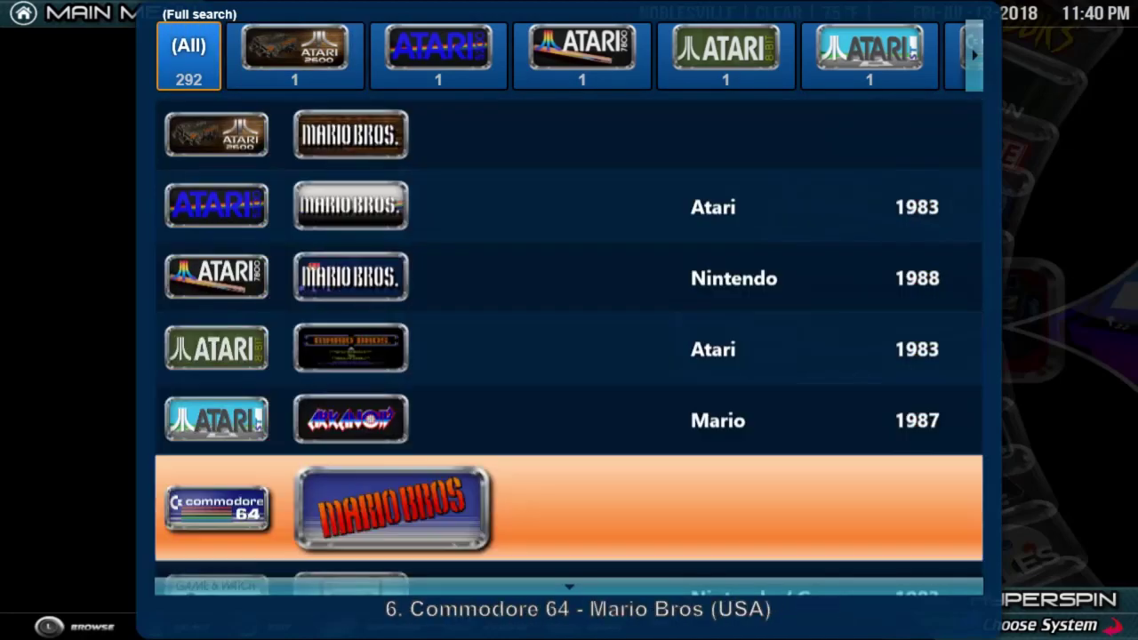
{"action": "key", "text": "Down"}
{"action": "key", "text": "Down"}
{"action": "key", "text": "Down"}
{"action": "key", "text": "Down"}
{"action": "key", "text": "Down"}
{"action": "key", "text": "Down"}
{"action": "key", "text": "Down"}
{"action": "key", "text": "Down"}
{"action": "key", "text": "Down"}
{"action": "key", "text": "Down"}
{"action": "key", "text": "Down"}
{"action": "key", "text": "Down"}
{"action": "key", "text": "Down"}
{"action": "key", "text": "Down"}
{"action": "key", "text": "Down"}
{"action": "key", "text": "Down"}
{"action": "key", "text": "Down"}
{"action": "key", "text": "Down"}
{"action": "key", "text": "Down"}
{"action": "key", "text": "Down"}
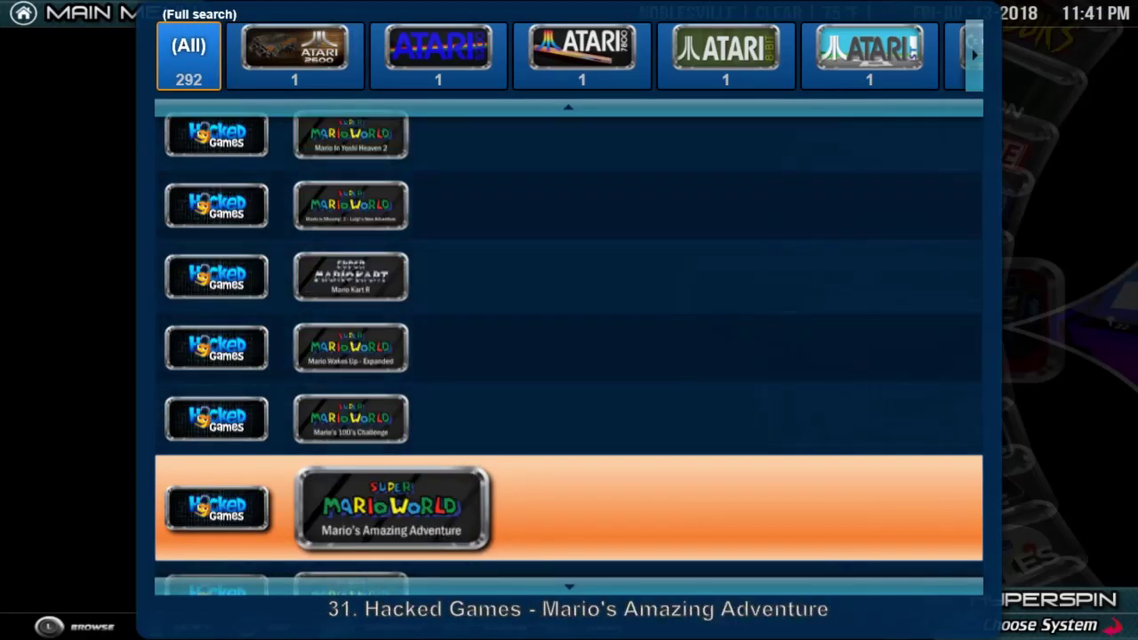
{"action": "key", "text": "Down"}
{"action": "key", "text": "Down"}
{"action": "key", "text": "Down"}
{"action": "key", "text": "Down"}
{"action": "key", "text": "Down"}
{"action": "key", "text": "Down"}
{"action": "key", "text": "Down"}
{"action": "key", "text": "Down"}
{"action": "key", "text": "Down"}
{"action": "key", "text": "Down"}
{"action": "key", "text": "Down"}
{"action": "key", "text": "Down"}
{"action": "key", "text": "Down"}
{"action": "key", "text": "Down"}
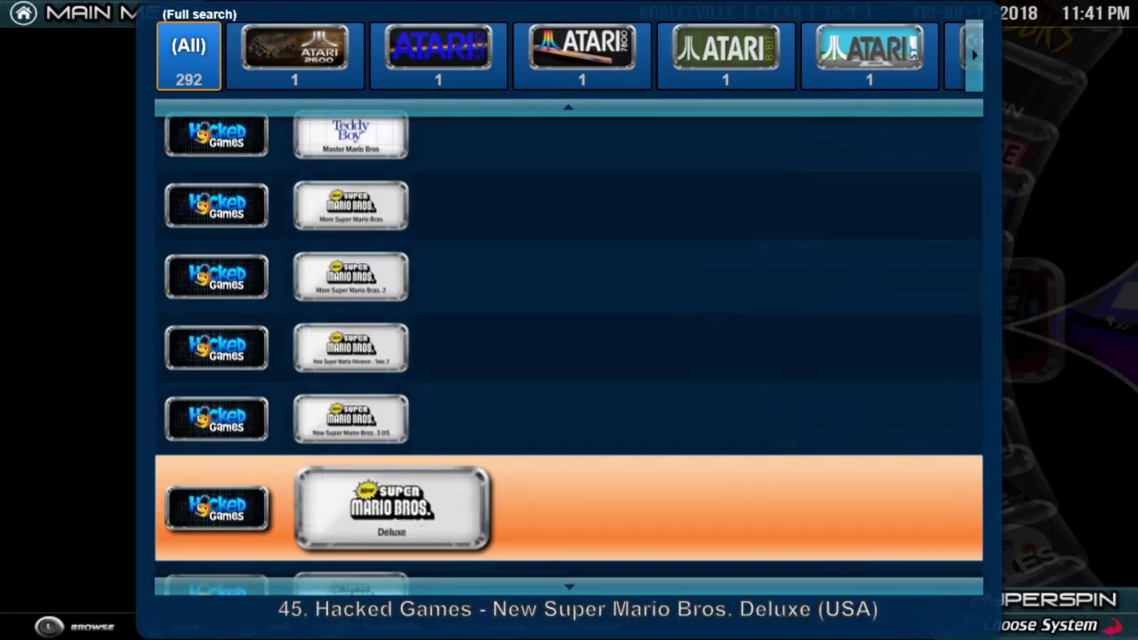
{"action": "key", "text": "Down"}
{"action": "key", "text": "Down"}
{"action": "key", "text": "Up"}
{"action": "key", "text": "Up"}
{"action": "key", "text": "Up"}
{"action": "key", "text": "Up"}
{"action": "key", "text": "Up"}
{"action": "key", "text": "Up"}
{"action": "key", "text": "Up"}
{"action": "key", "text": "Up"}
{"action": "key", "text": "Up"}
{"action": "key", "text": "Up"}
{"action": "key", "text": "Up"}
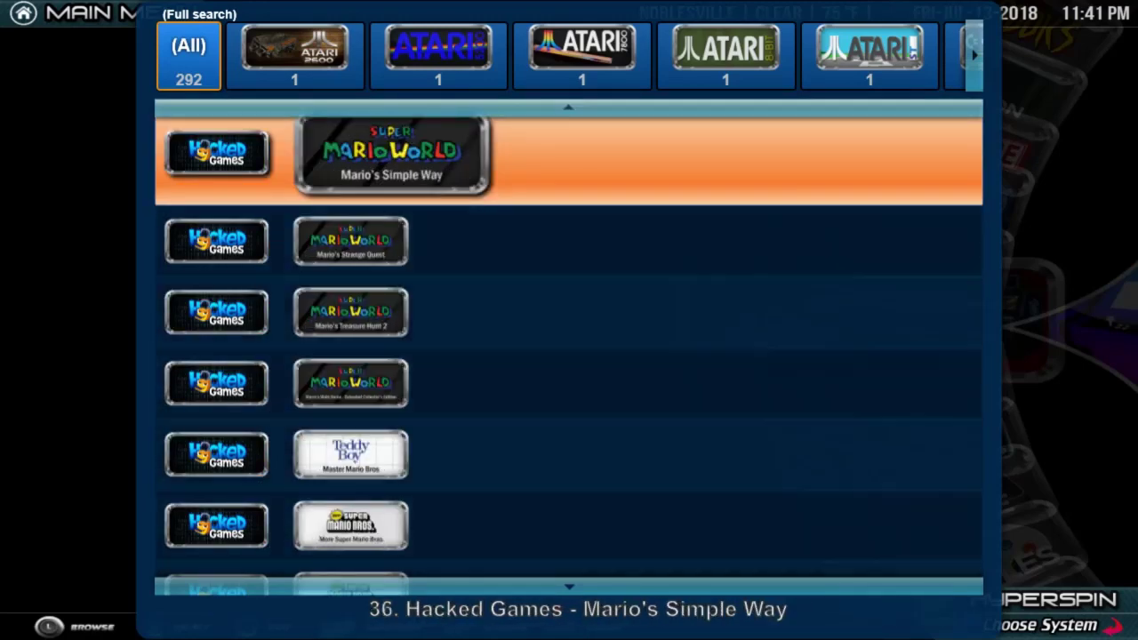
{"action": "key", "text": "Up"}
{"action": "key", "text": "Up"}
{"action": "key", "text": "Up"}
{"action": "key", "text": "Up"}
{"action": "key", "text": "Up"}
{"action": "key", "text": "Up"}
{"action": "key", "text": "Up"}
{"action": "key", "text": "Up"}
{"action": "key", "text": "Up"}
{"action": "key", "text": "Up"}
{"action": "key", "text": "Up"}
{"action": "key", "text": "Up"}
{"action": "key", "text": "Up"}
{"action": "key", "text": "Up"}
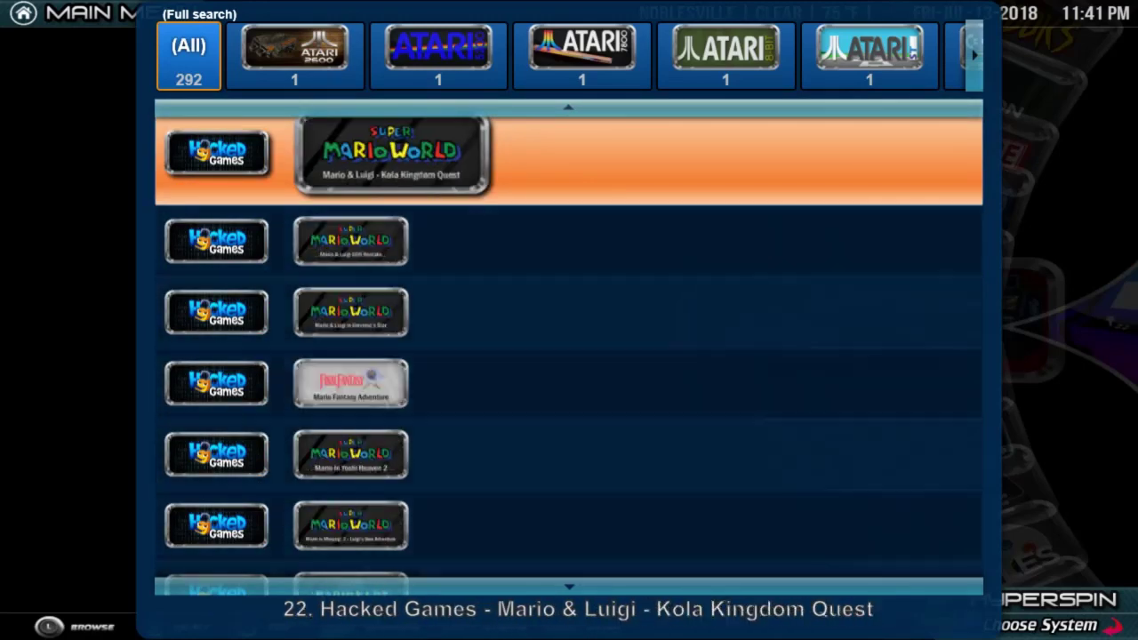
{"action": "key", "text": "Up"}
{"action": "key", "text": "Up"}
{"action": "key", "text": "Up"}
{"action": "key", "text": "Up"}
{"action": "key", "text": "Up"}
{"action": "key", "text": "Up"}
{"action": "key", "text": "Up"}
{"action": "key", "text": "Up"}
{"action": "key", "text": "Up"}
{"action": "key", "text": "Up"}
{"action": "key", "text": "Up"}
{"action": "key", "text": "Up"}
{"action": "key", "text": "Up"}
{"action": "key", "text": "Up"}
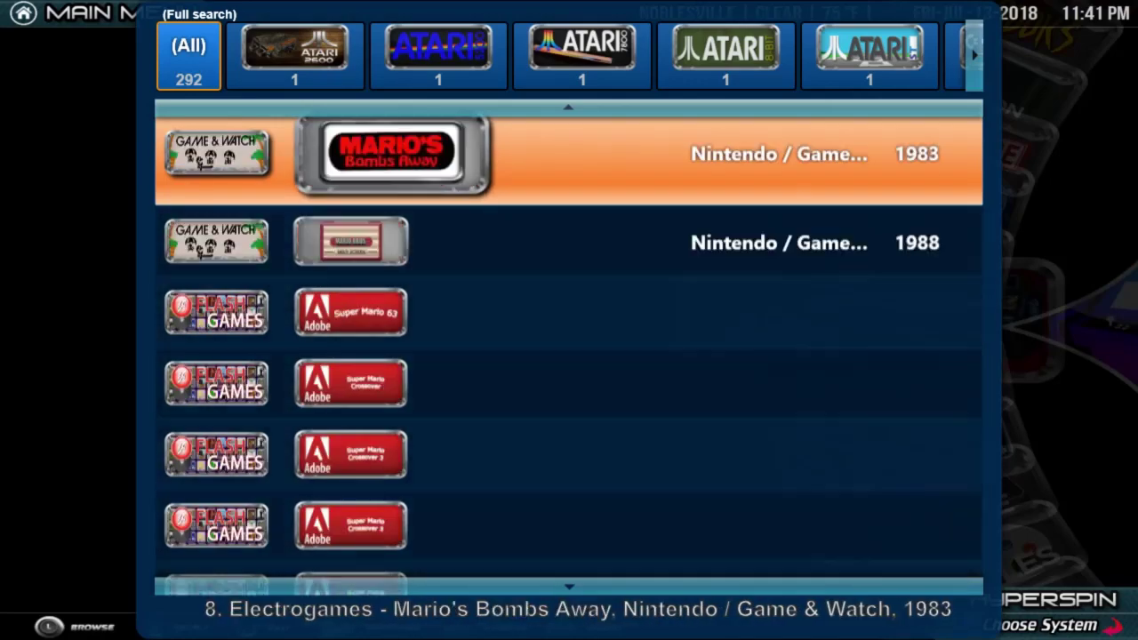
{"action": "key", "text": "Up"}
{"action": "key", "text": "Up"}
{"action": "key", "text": "Up"}
{"action": "key", "text": "Up"}
{"action": "key", "text": "Up"}
{"action": "key", "text": "Up"}
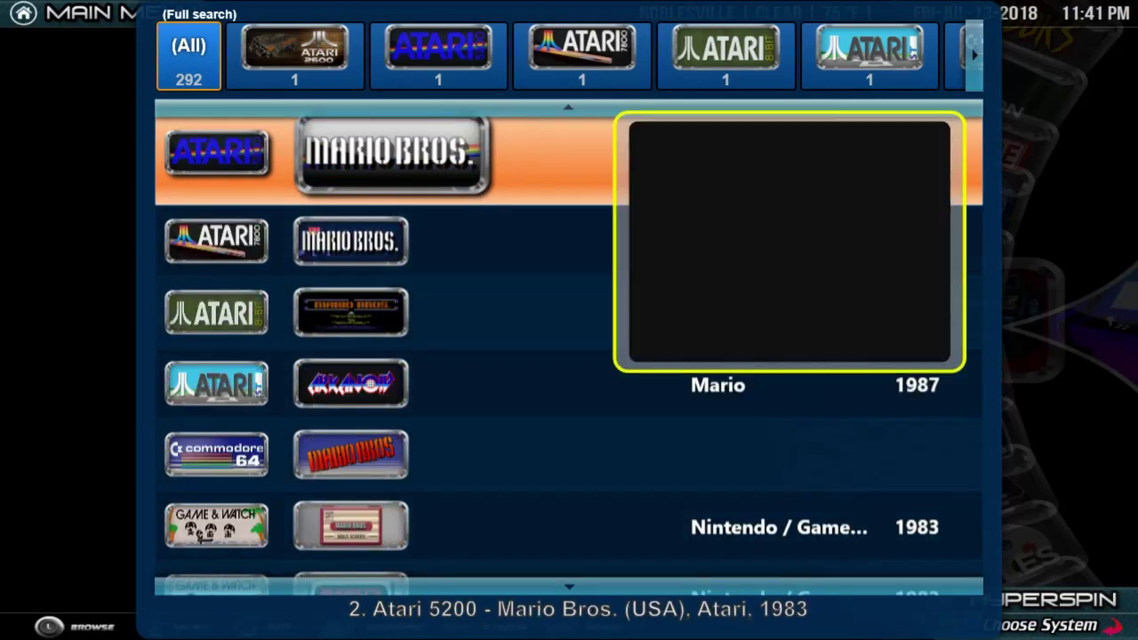
{"action": "key", "text": "Down"}
{"action": "key", "text": "Down"}
{"action": "key", "text": "Down"}
{"action": "key", "text": "Down"}
{"action": "key", "text": "Down"}
{"action": "key", "text": "Down"}
{"action": "key", "text": "Down"}
{"action": "key", "text": "Down"}
{"action": "key", "text": "Down"}
{"action": "key", "text": "Down"}
{"action": "key", "text": "Down"}
{"action": "key", "text": "Down"}
{"action": "key", "text": "Down"}
{"action": "key", "text": "Down"}
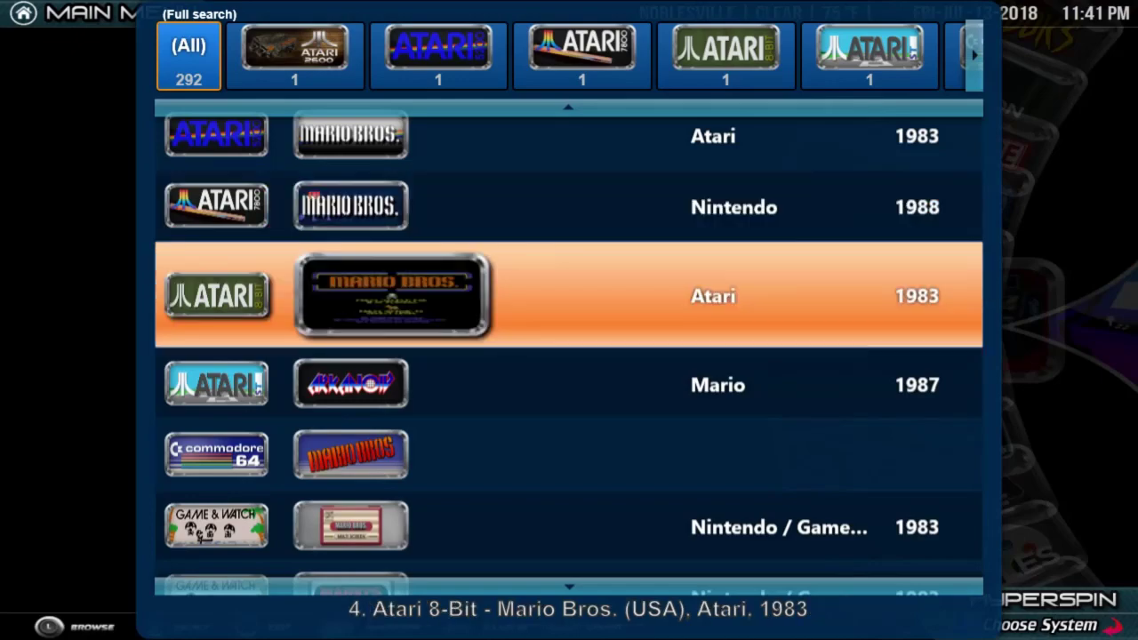
{"action": "key", "text": "Down"}
{"action": "key", "text": "Down"}
{"action": "key", "text": "Down"}
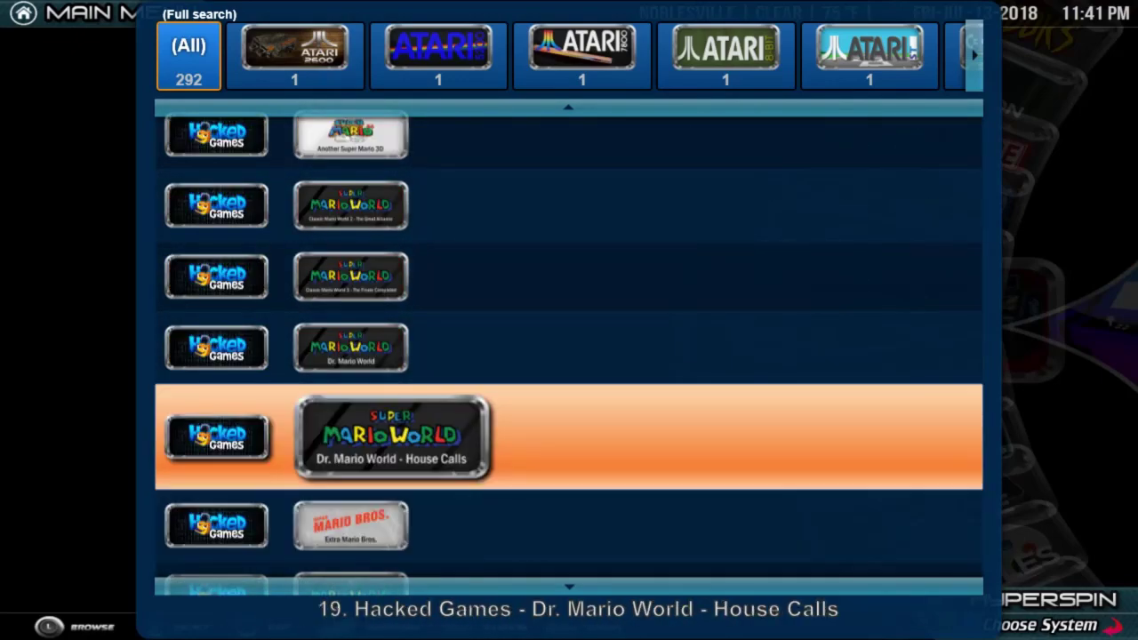
{"action": "key", "text": "Up"}
{"action": "key", "text": "Up"}
{"action": "key", "text": "Up"}
{"action": "key", "text": "Up"}
{"action": "key", "text": "Up"}
{"action": "key", "text": "Up"}
{"action": "key", "text": "Up"}
{"action": "key", "text": "Up"}
{"action": "key", "text": "Up"}
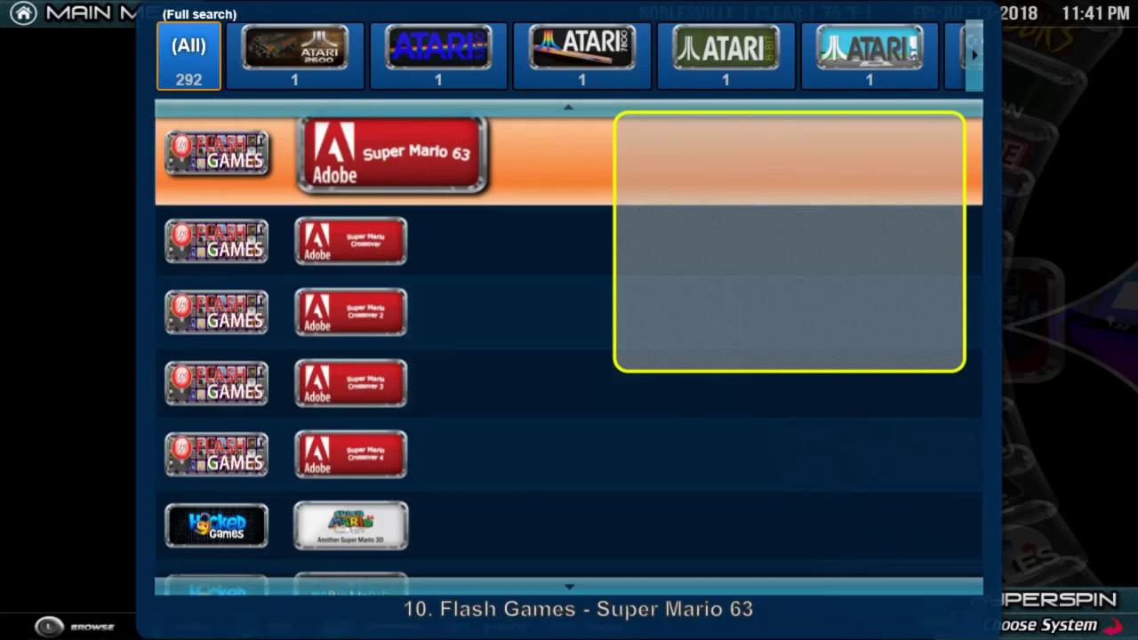
{"action": "key", "text": "Down"}
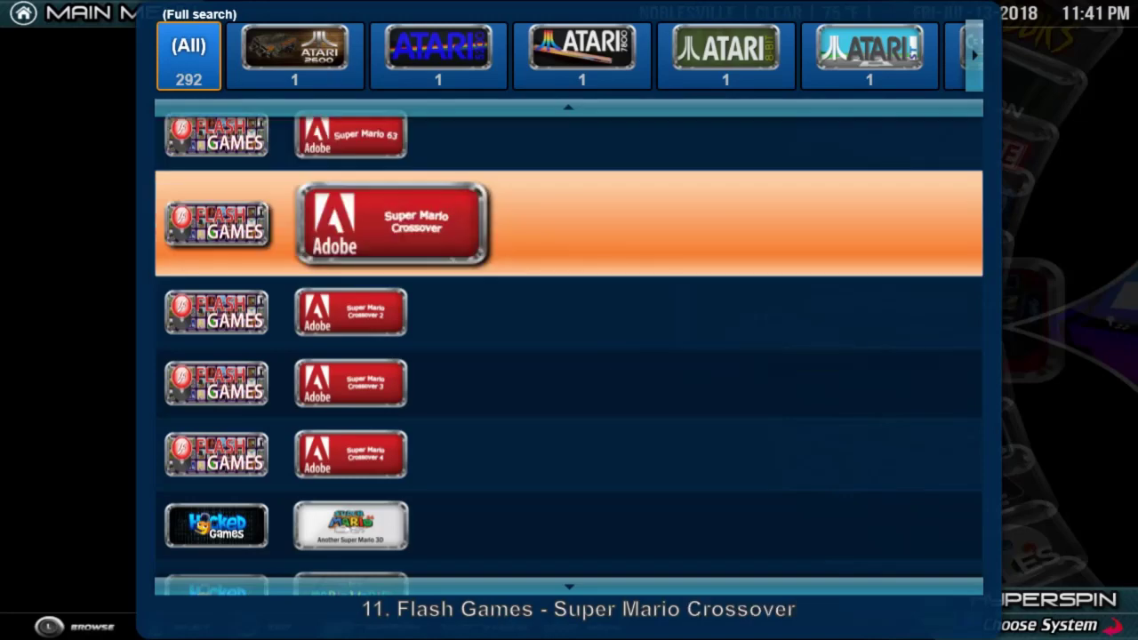
{"action": "key", "text": "Down"}
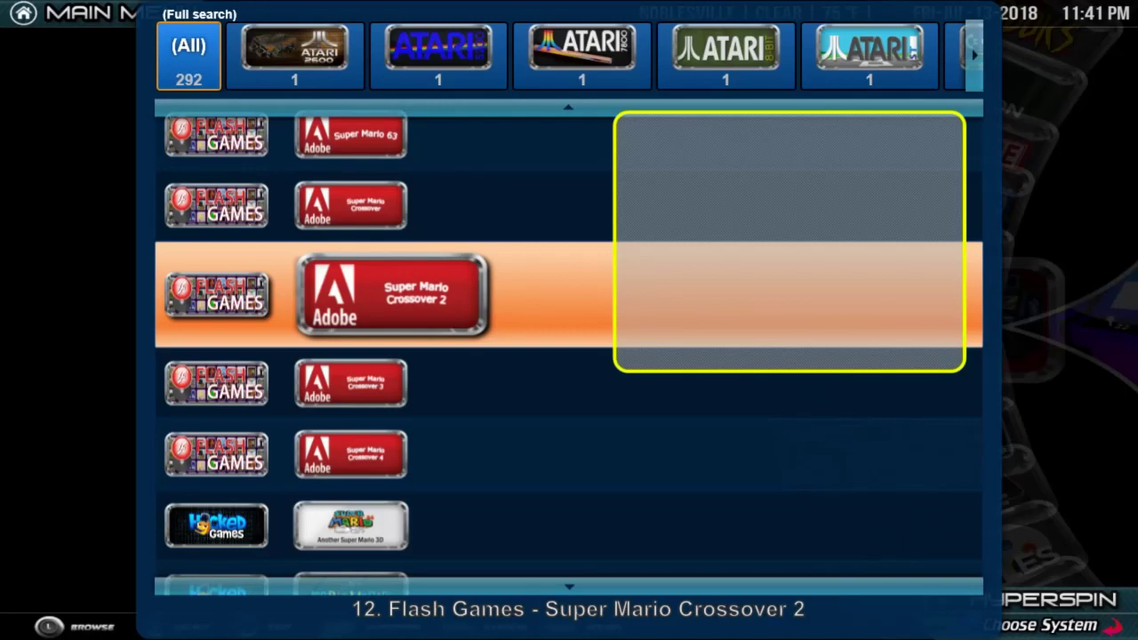
{"action": "key", "text": "Up"}
{"action": "key", "text": "Up"}
{"action": "key", "text": "Up"}
{"action": "key", "text": "Down"}
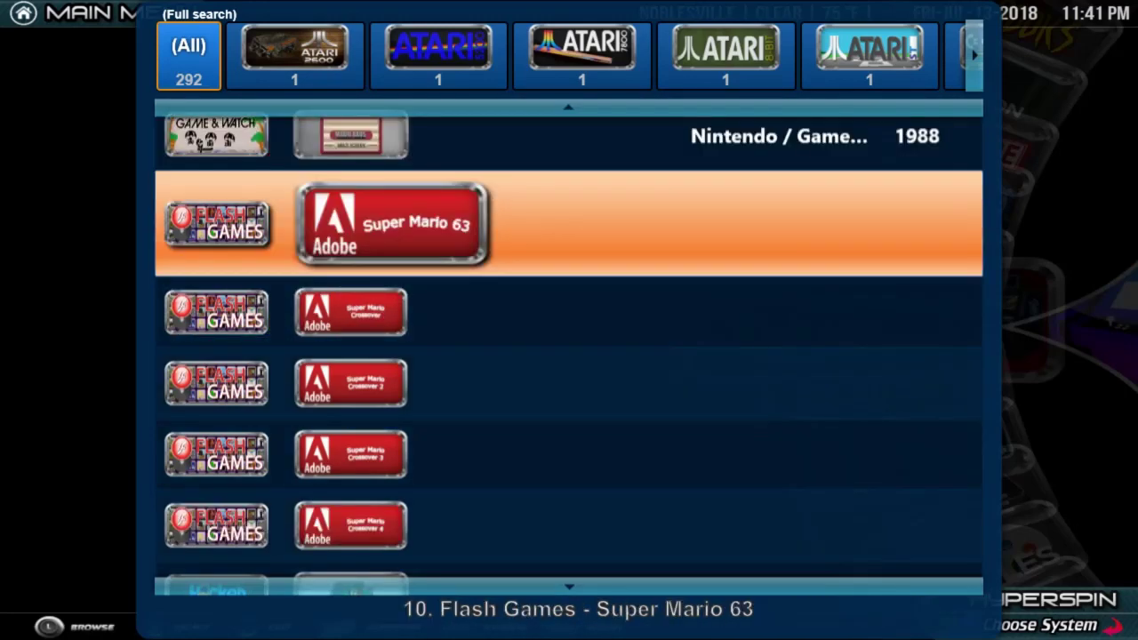
Step through the Flash Games Super Mario Crossover entries and stop on Super Mario Crossover 3
{"action": "key", "text": "Down"}
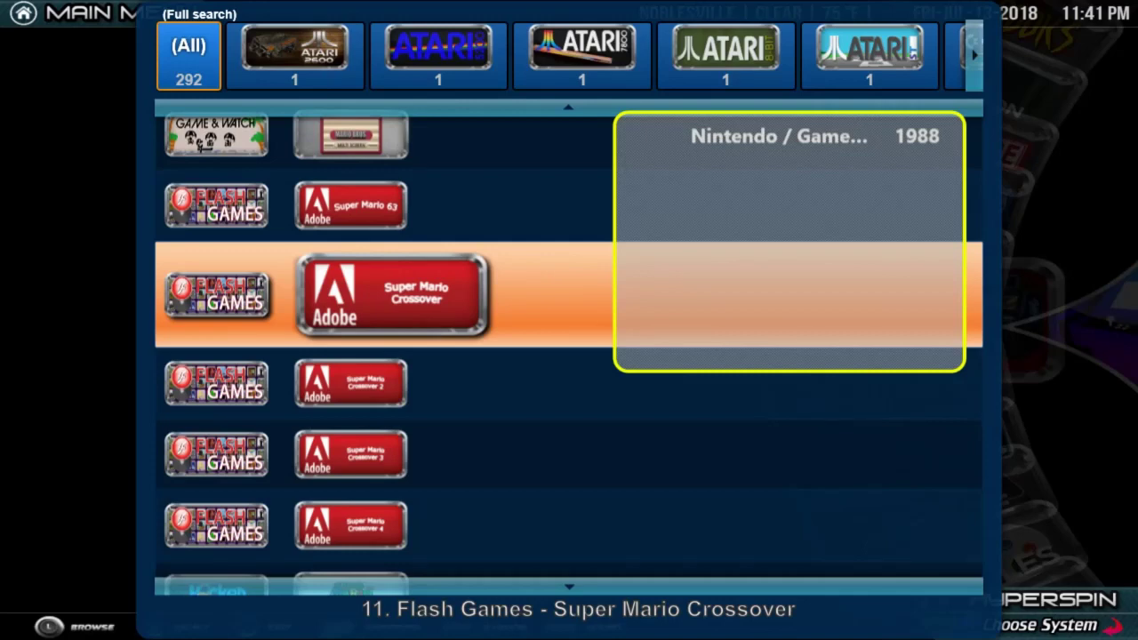
{"action": "key", "text": "Down"}
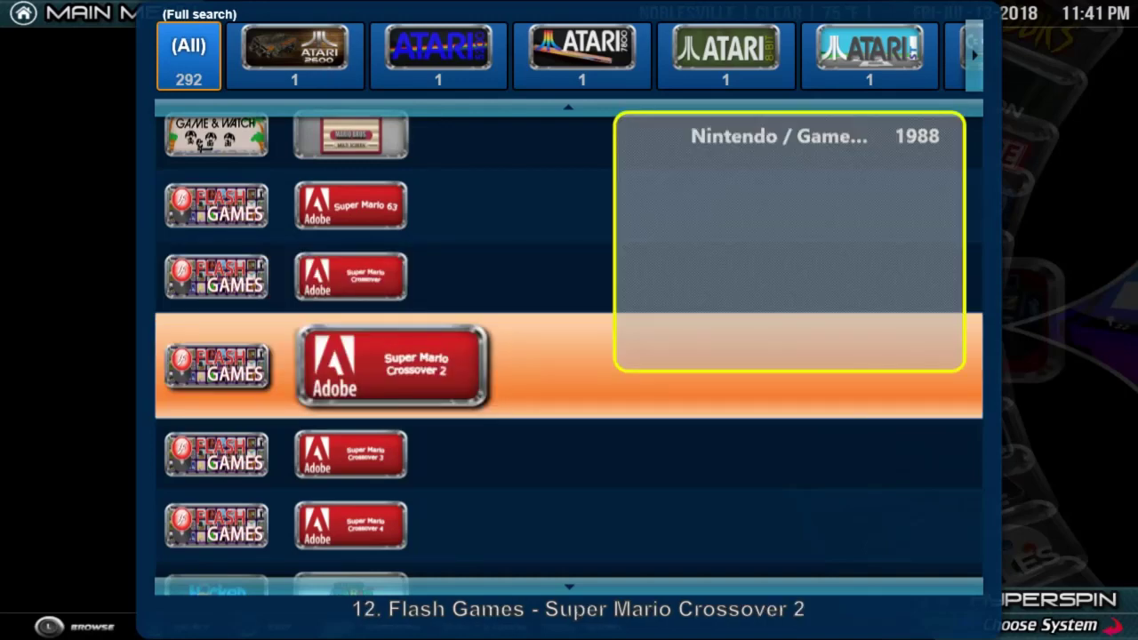
{"action": "key", "text": "Down"}
{"action": "key", "text": "Down"}
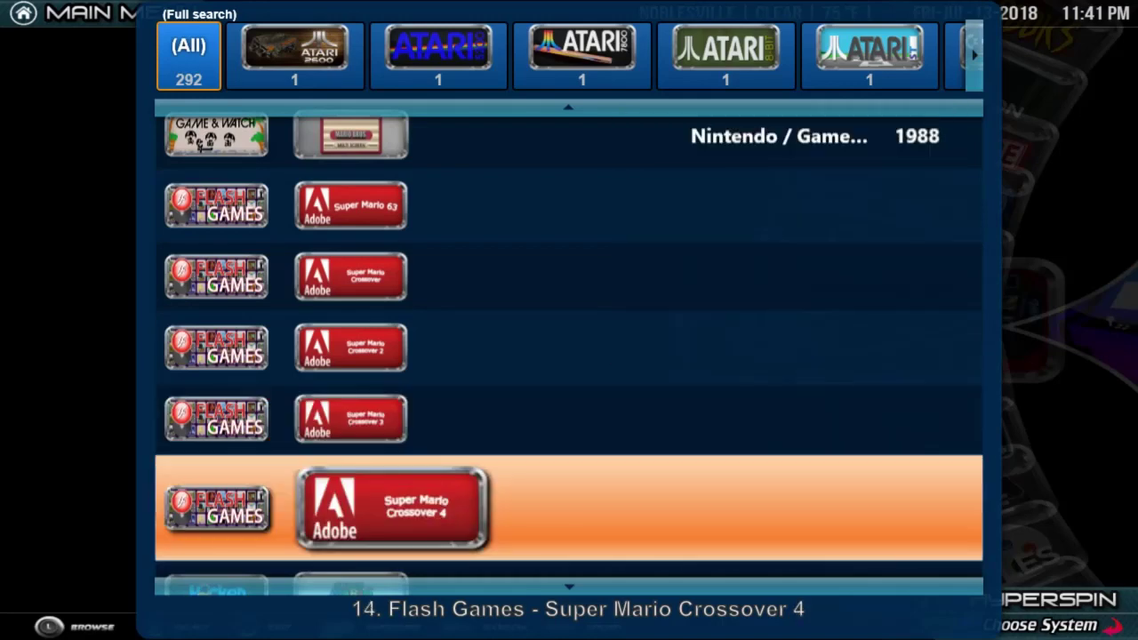
{"action": "key", "text": "Up"}
{"action": "key", "text": "Up"}
{"action": "key", "text": "Up"}
{"action": "key", "text": "Up"}
{"action": "key", "text": "Up"}
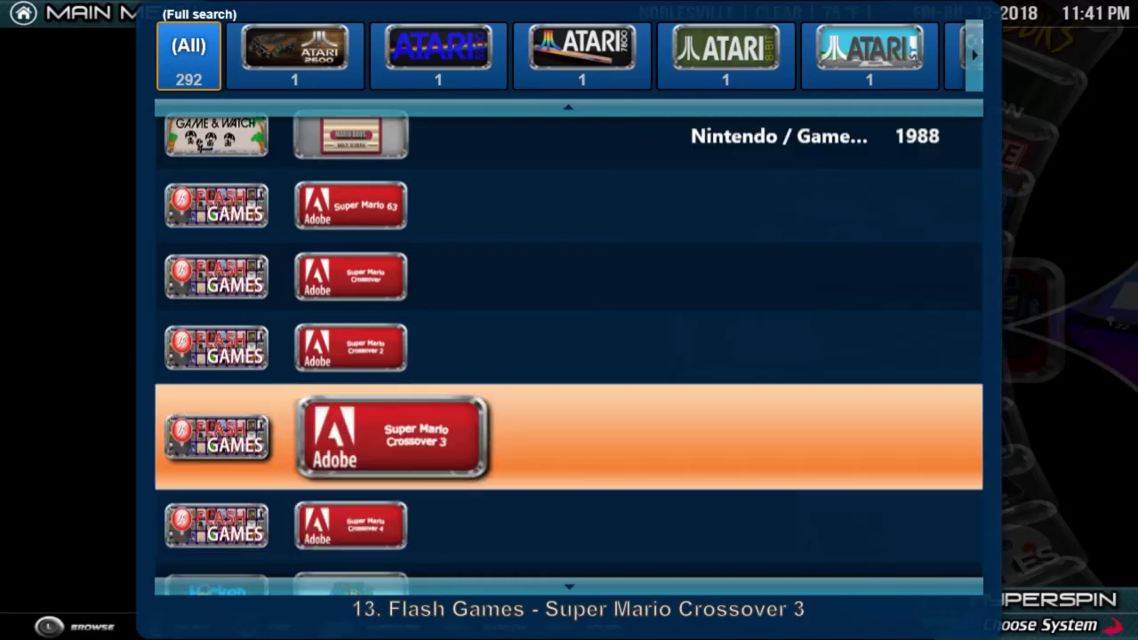
{"action": "key", "text": "Down"}
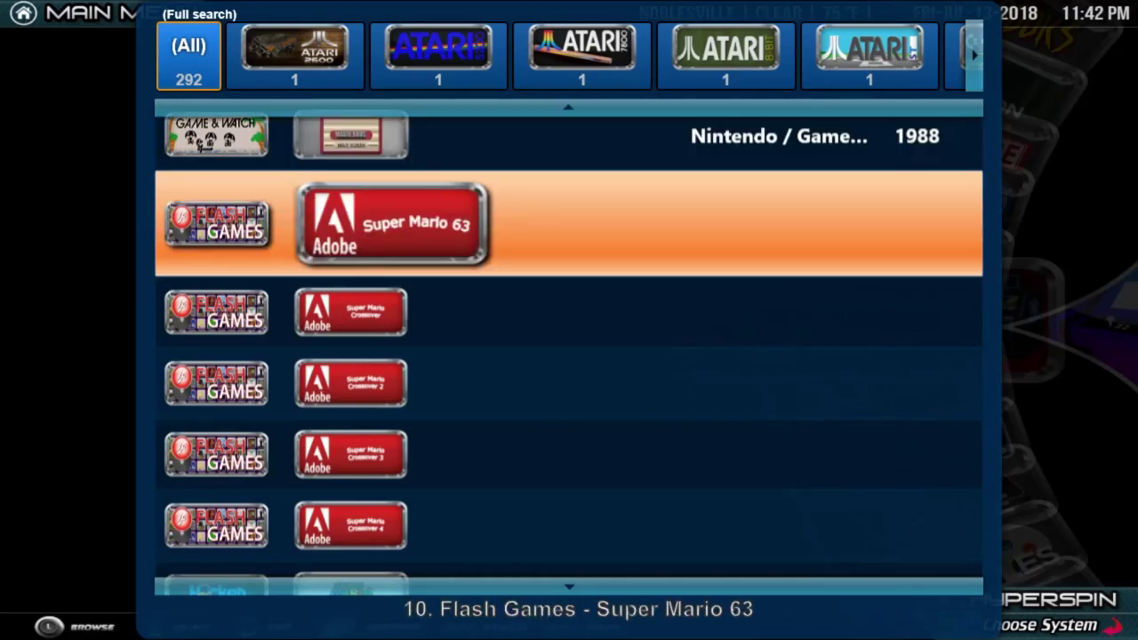
{"action": "key", "text": "Down"}
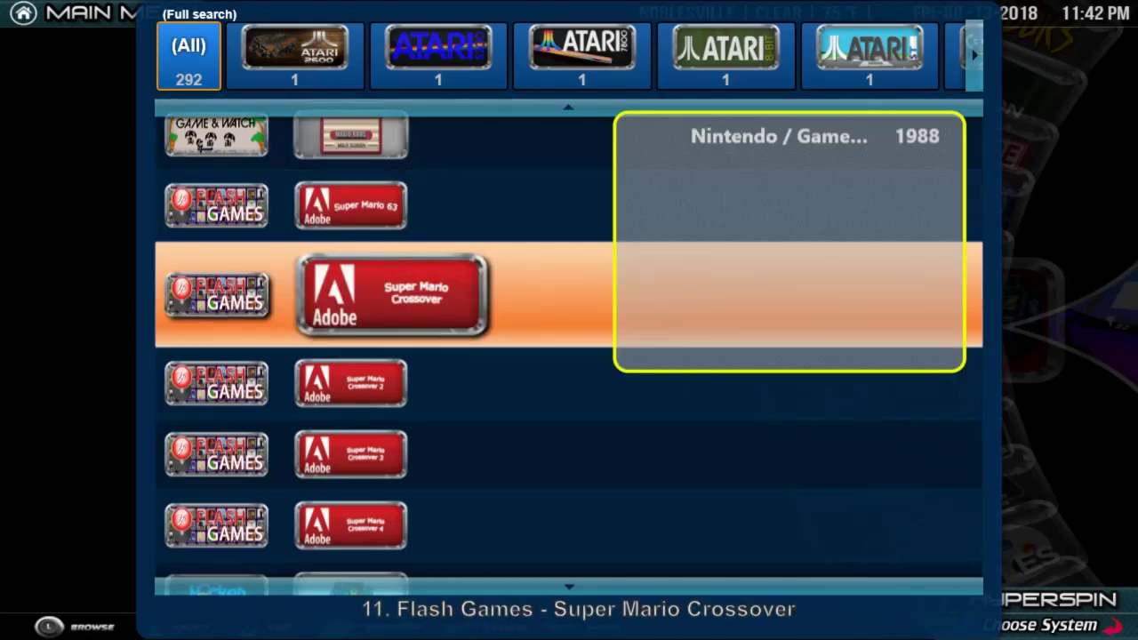
{"action": "key", "text": "Down"}
{"action": "key", "text": "Down"}
{"action": "key", "text": "Down"}
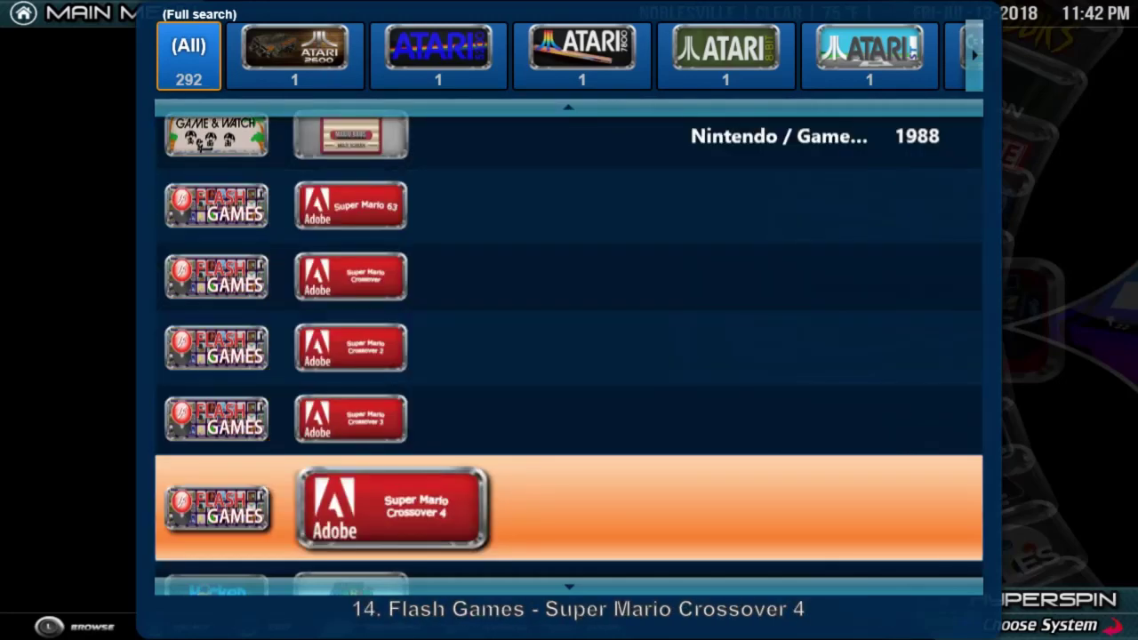
{"action": "key", "text": "Up"}
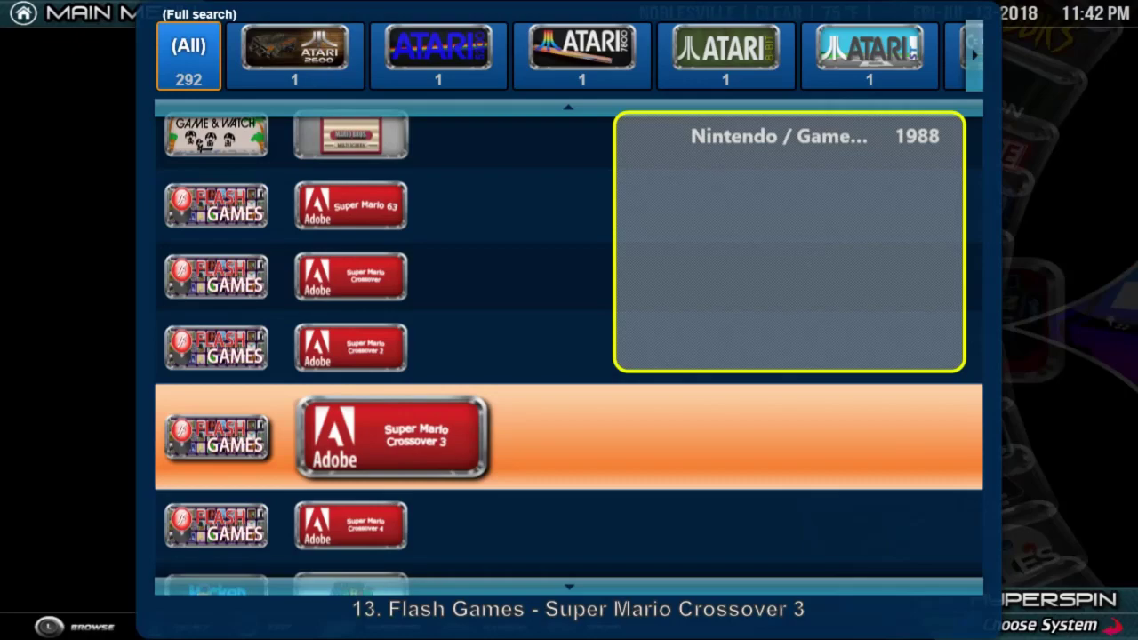
Launch Super Mario Crossover 3, then run an empty search listing all 27,995 games
{"action": "key", "text": "Return"}
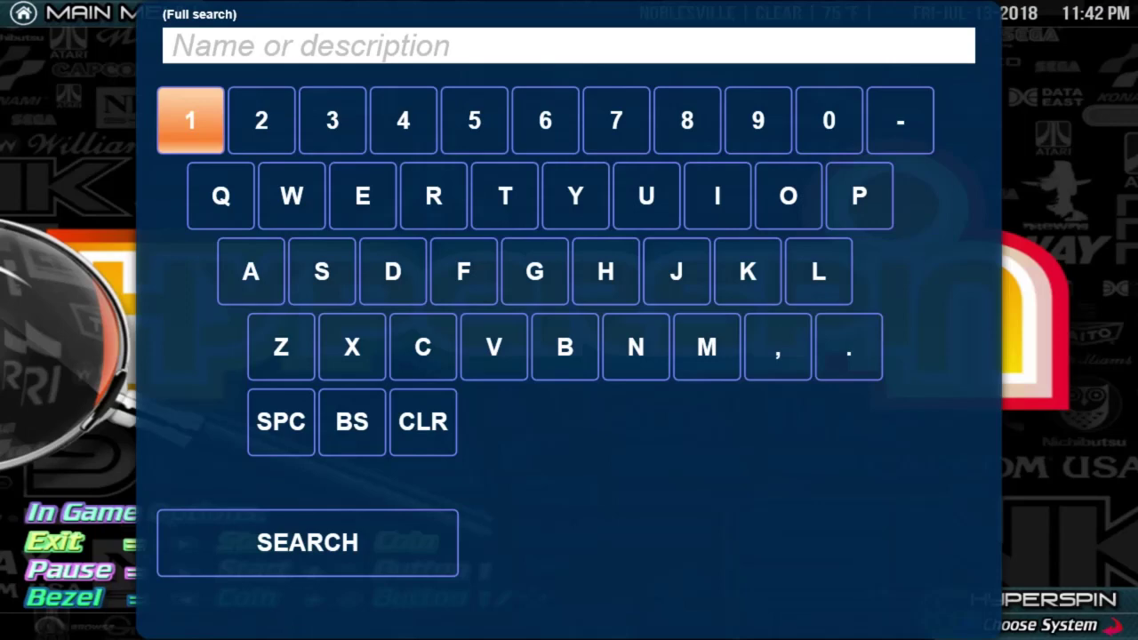
{"action": "key", "text": "Right"}
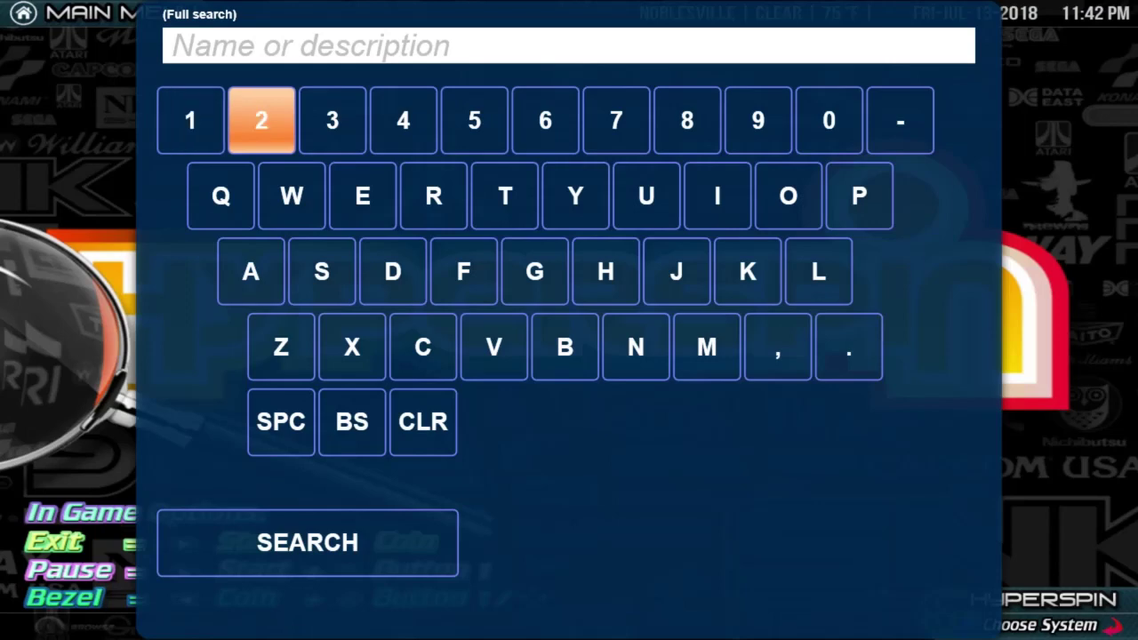
{"action": "key", "text": "Right"}
{"action": "key", "text": "Right"}
{"action": "key", "text": "Down"}
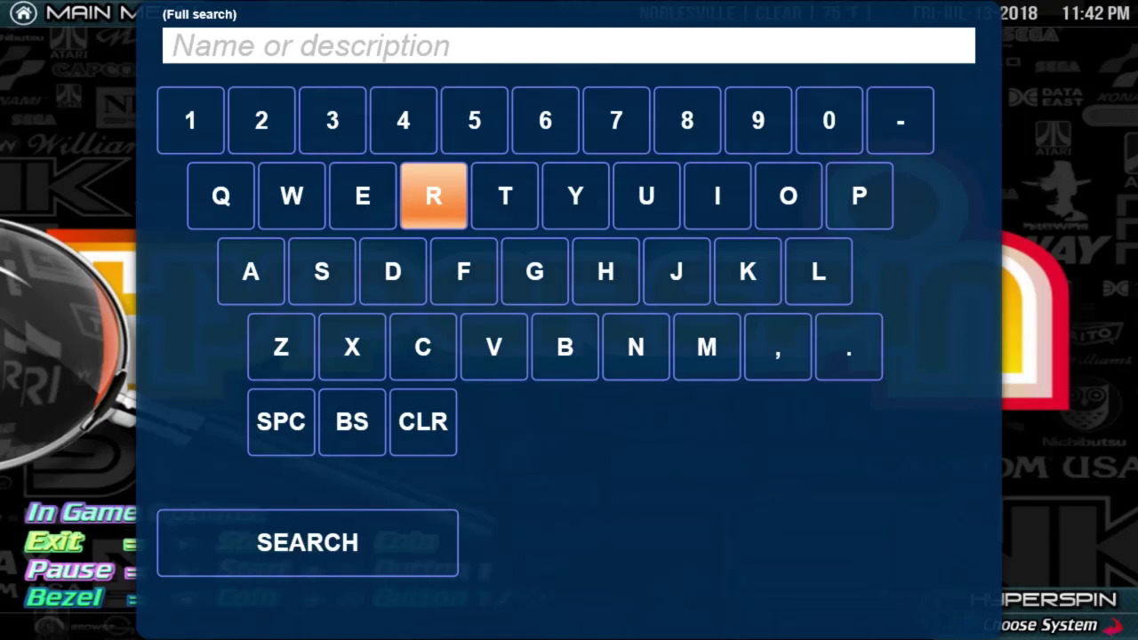
{"action": "key", "text": "Down"}
{"action": "key", "text": "Down"}
{"action": "key", "text": "Down"}
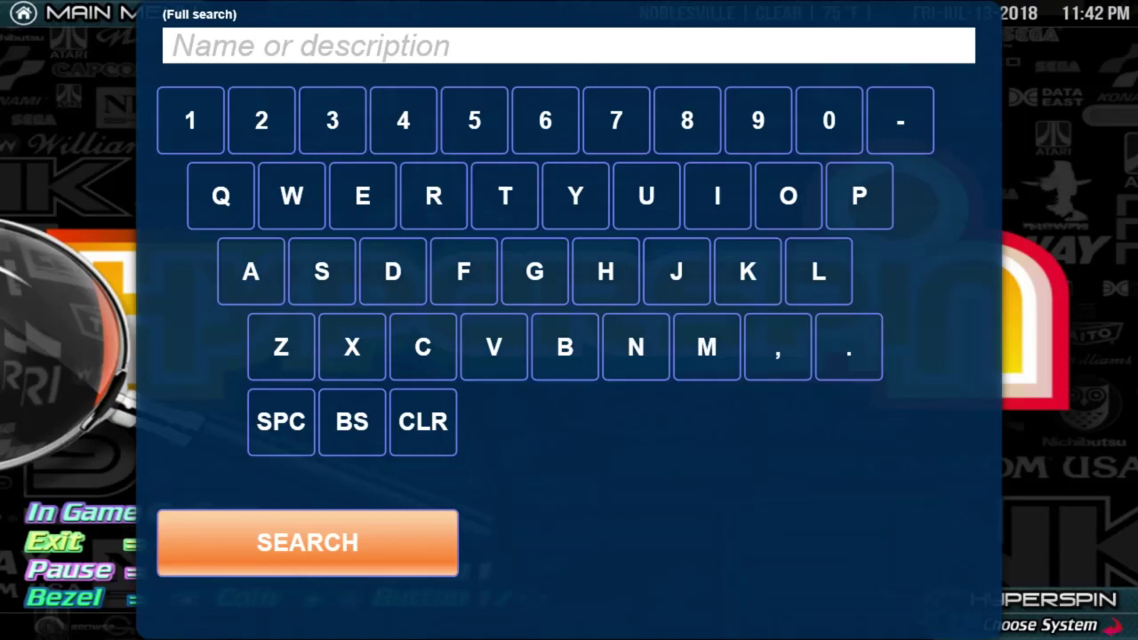
{"action": "key", "text": "Return"}
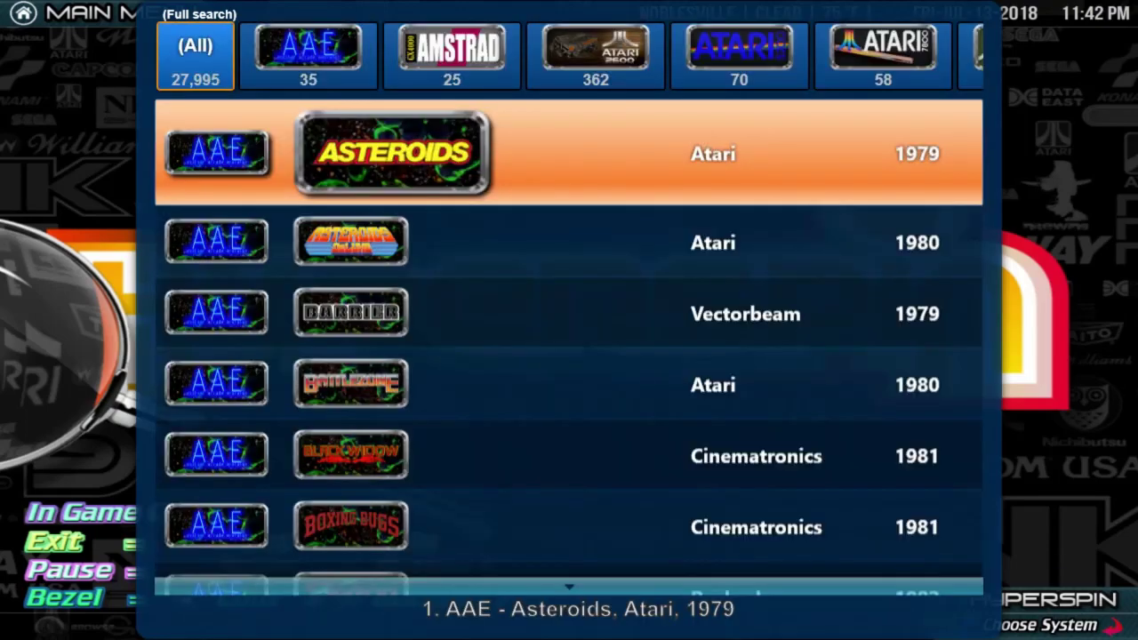